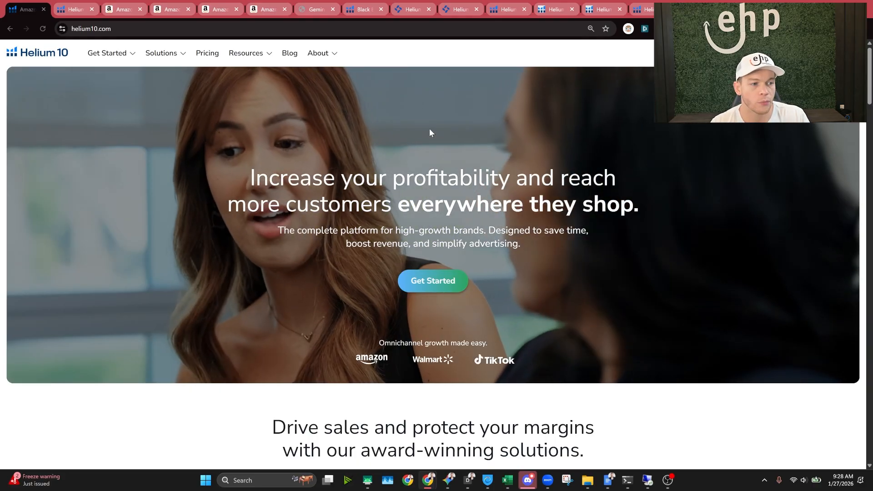
Step: Go to the Helium 10 members dashboard and look over its available courses and product tools
{"action": "key", "text": "ctrl+Tab"}
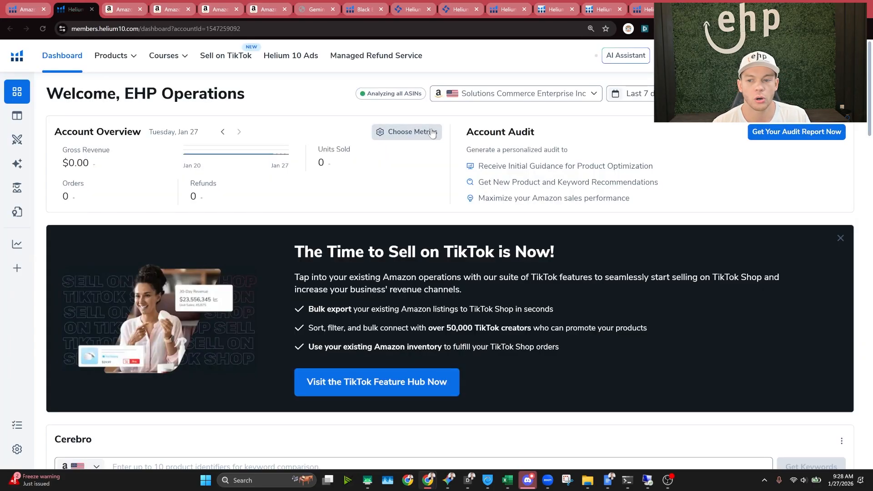
{"action": "left_click", "coordinate": [164, 55]}
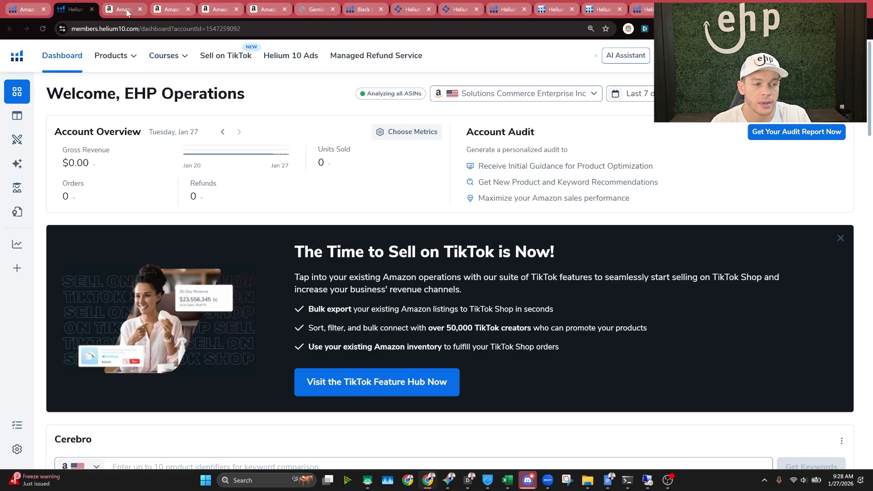
{"action": "mouse_move", "coordinate": [118, 68]}
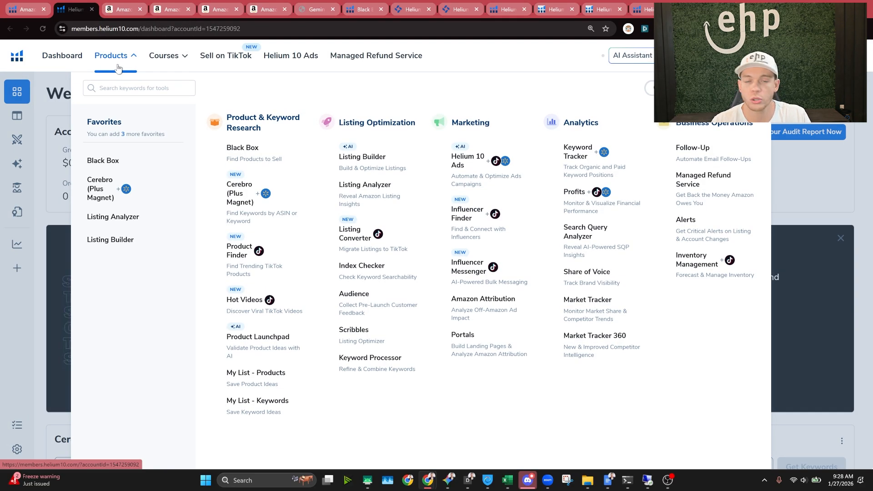
Step: Enlarge the LEVILO Hand Ice Pack listing on Amazon to 125% and examine its title and 30-day revenue
{"action": "left_click", "coordinate": [121, 11]}
{"action": "scroll", "coordinate": [436, 193], "scroll_direction": "up", "scroll_amount": 1}
{"action": "scroll", "coordinate": [476, 240], "scroll_direction": "down", "scroll_amount": 1}
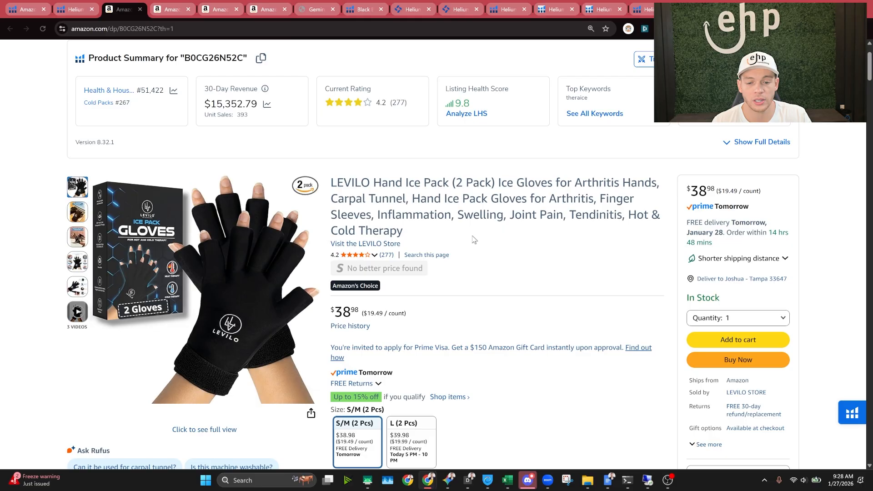
{"action": "key", "text": "ctrl+plus"}
{"action": "key", "text": "ctrl+plus"}
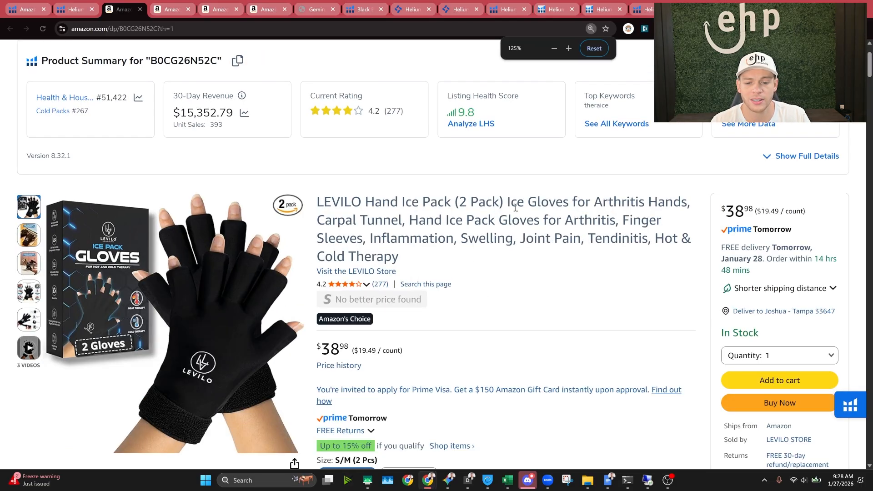
{"action": "left_click_drag", "start_coordinate": [516, 208], "coordinate": [666, 207]}
{"action": "left_click", "coordinate": [662, 264]}
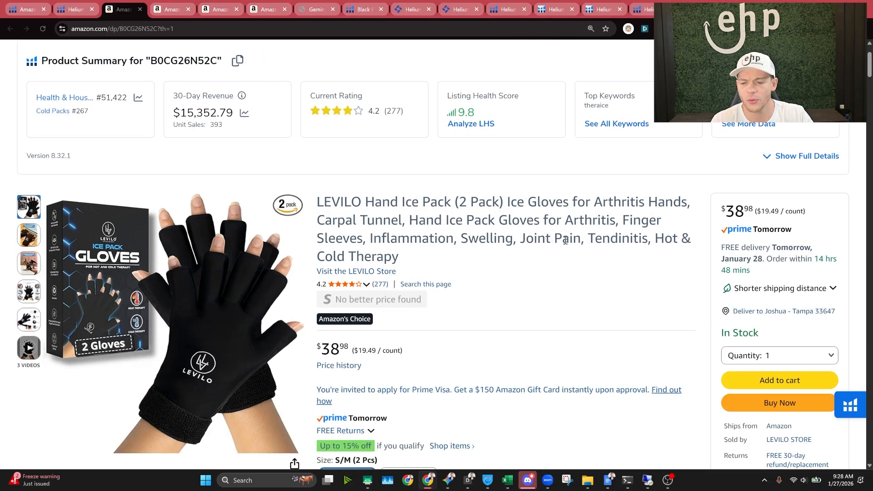
{"action": "triple_click", "coordinate": [188, 114]}
{"action": "scroll", "coordinate": [481, 261], "scroll_direction": "down", "scroll_amount": 10}
Step: Bring up the SJ83 Airbrush listing and highlight its 30-day revenue in the product summary
{"action": "key", "text": "ctrl+Tab"}
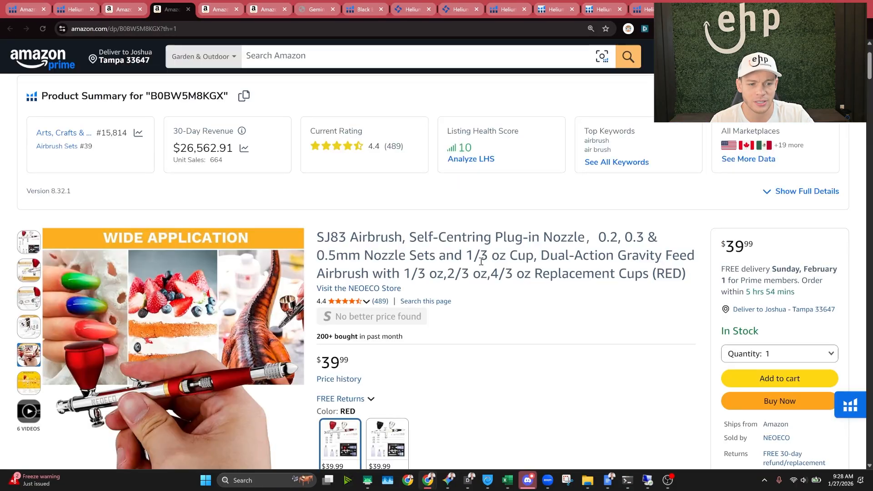
{"action": "scroll", "coordinate": [443, 243], "scroll_direction": "down", "scroll_amount": 1}
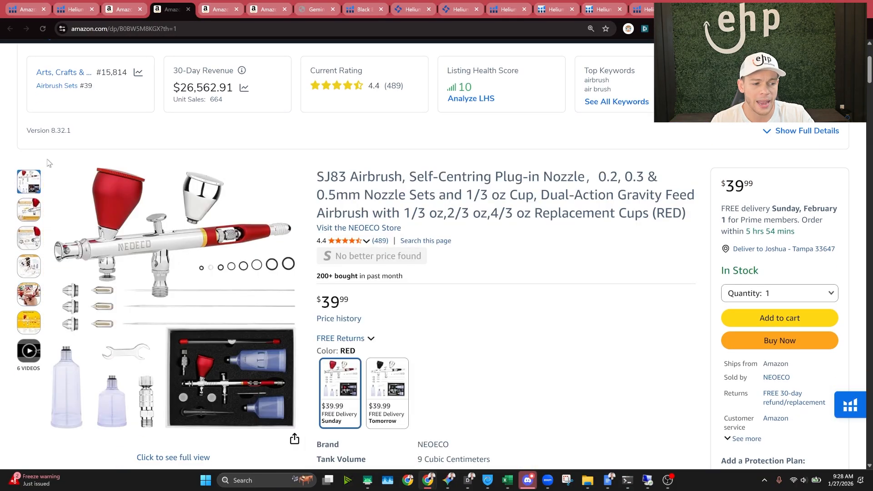
{"action": "triple_click", "coordinate": [203, 89]}
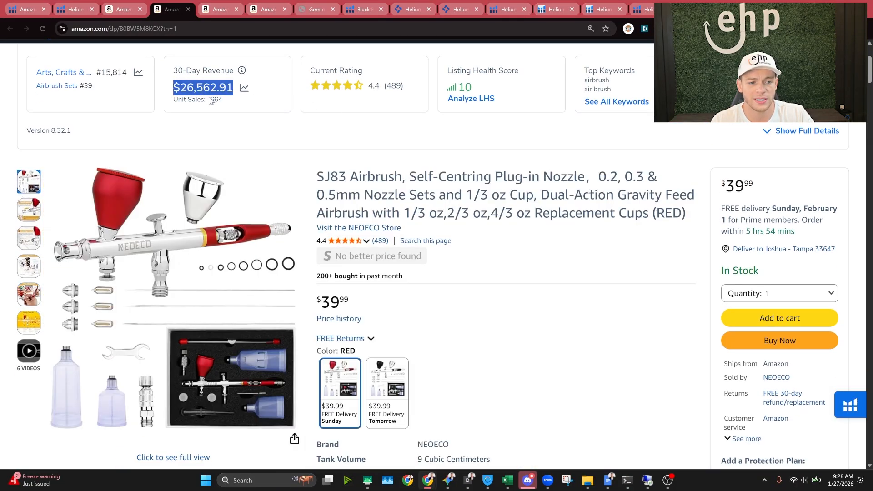
Step: Review the Portable Blackout Curtains listing with its price and the Drama Planet Air Dry Clay Kit listing
{"action": "key", "text": "ctrl+Tab"}
{"action": "scroll", "coordinate": [581, 226], "scroll_direction": "down", "scroll_amount": 3}
{"action": "scroll", "coordinate": [581, 226], "scroll_direction": "up", "scroll_amount": 2}
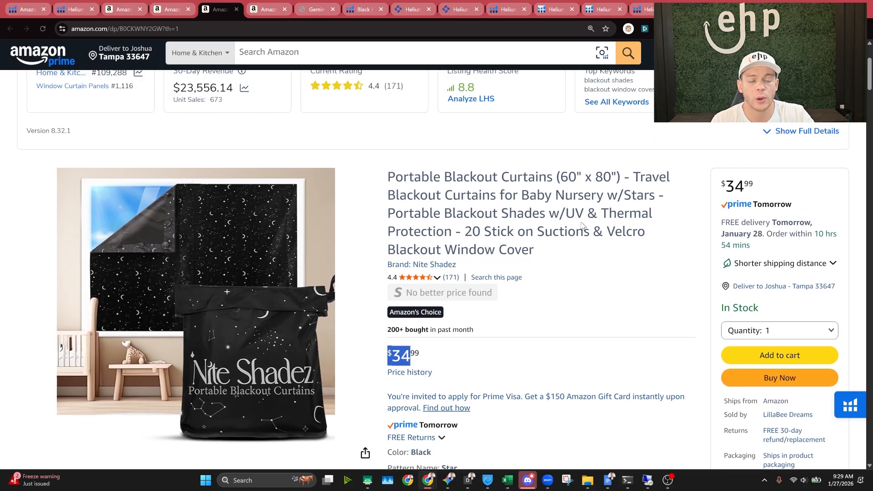
{"action": "key", "text": "ctrl+Tab"}
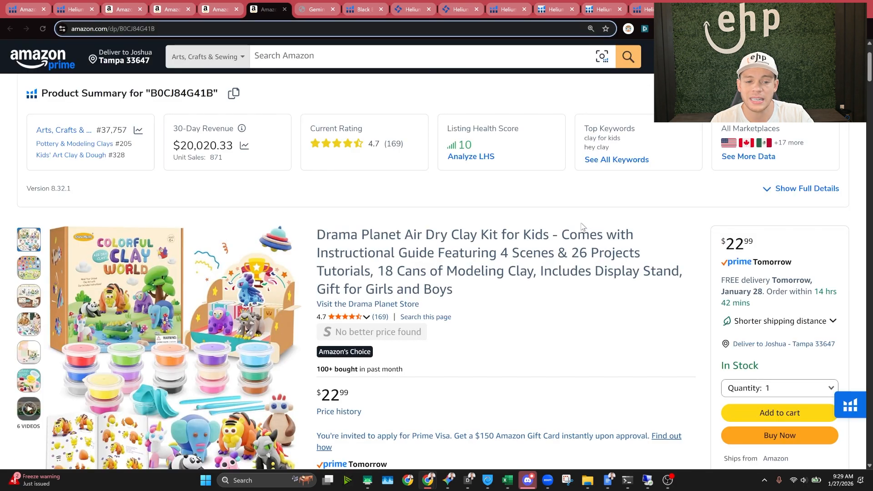
{"action": "scroll", "coordinate": [458, 215], "scroll_direction": "down", "scroll_amount": 1}
{"action": "scroll", "coordinate": [459, 215], "scroll_direction": "up", "scroll_amount": 1}
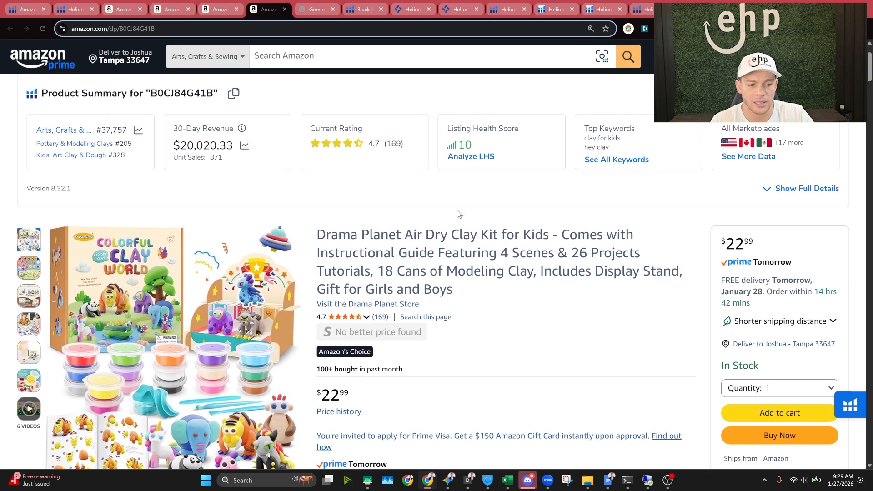
Step: Show the Freedom Ticket course comparison image and look over the Black Box product results
{"action": "key", "text": "ctrl+Tab"}
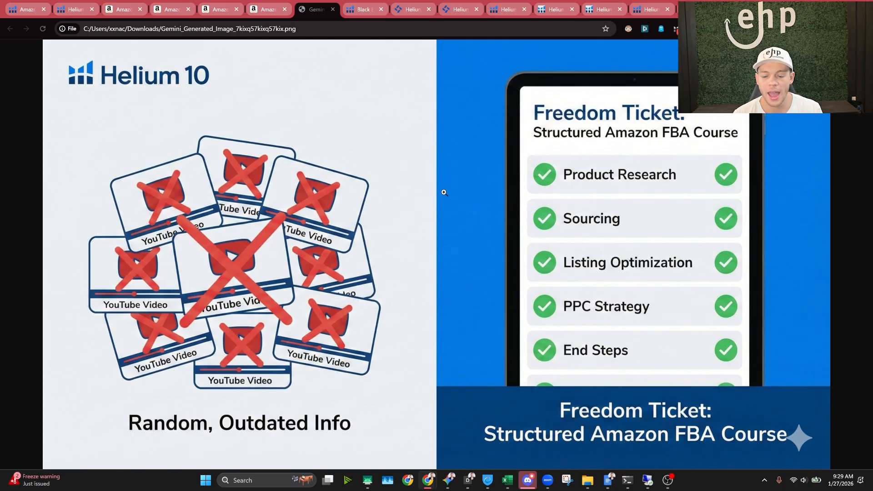
{"action": "left_click", "coordinate": [366, 13]}
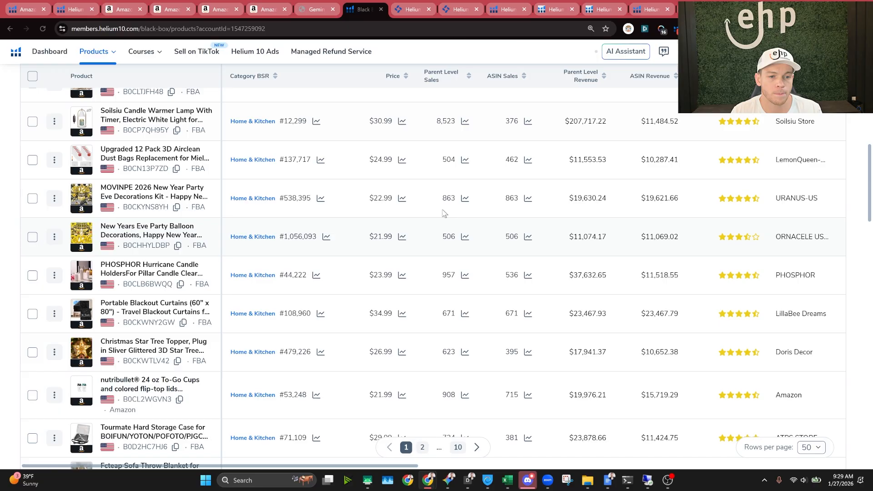
{"action": "scroll", "coordinate": [318, 161], "scroll_direction": "up", "scroll_amount": 2}
Step: Return to the Helium 10 dashboard and open the Freedom Ticket training series from the available courses
{"action": "left_click", "coordinate": [411, 10]}
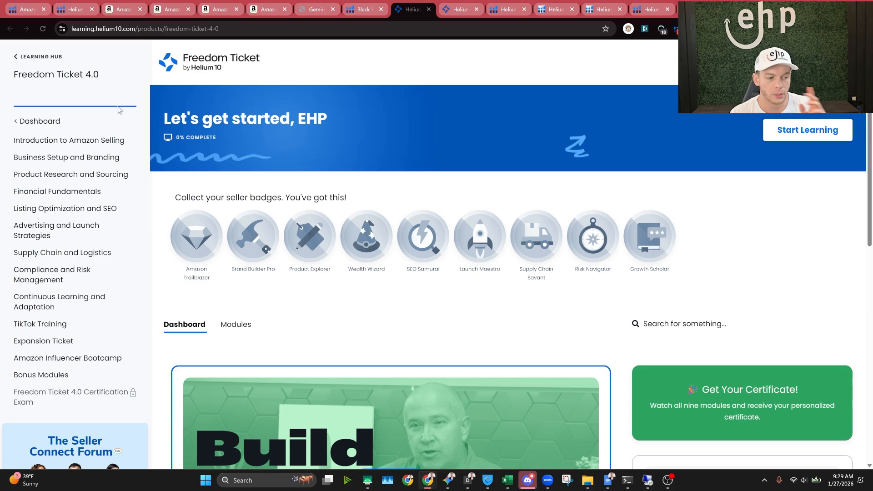
{"action": "left_click", "coordinate": [75, 9]}
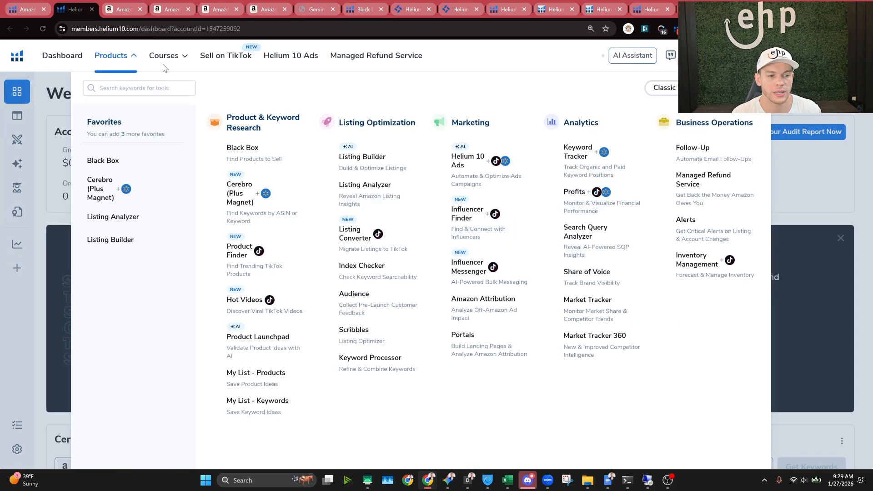
{"action": "mouse_move", "coordinate": [160, 62]}
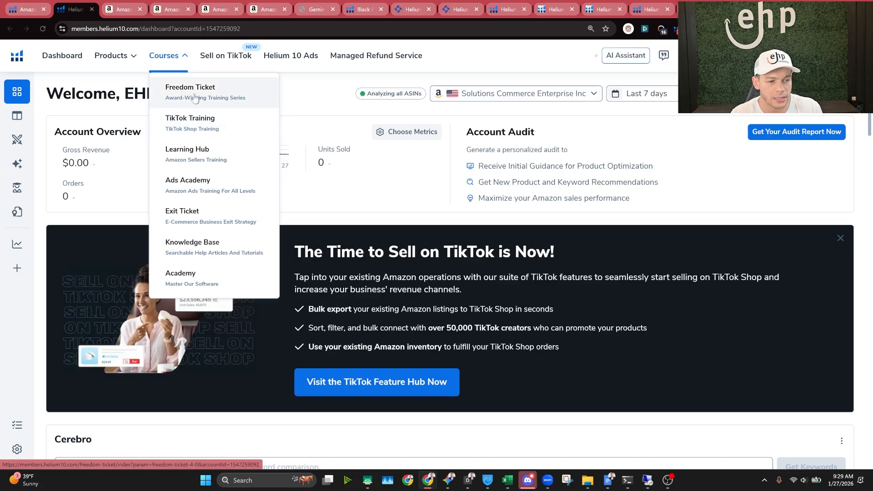
{"action": "left_click", "coordinate": [204, 96]}
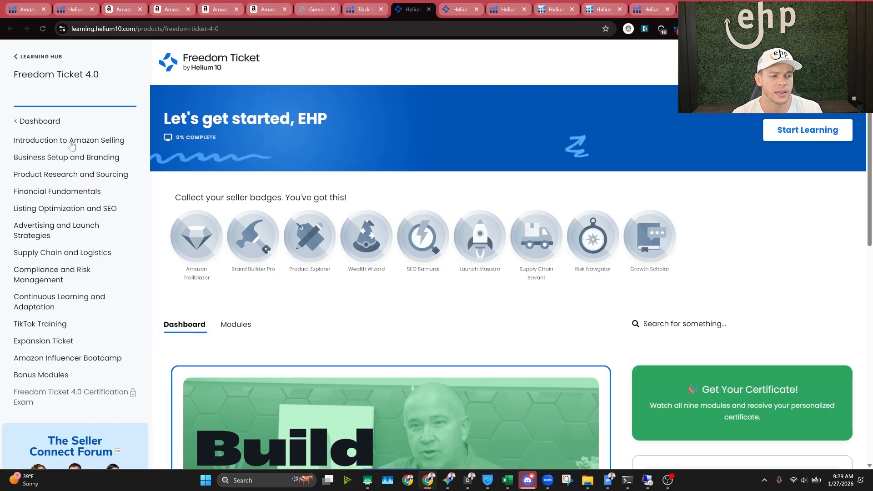
Step: Expand the Introduction to Amazon Selling, Business Setup and Branding, and Product Research and Sourcing modules and review the enlarged course outline
{"action": "left_click", "coordinate": [70, 142]}
{"action": "scroll", "coordinate": [97, 163], "scroll_direction": "down", "scroll_amount": 1}
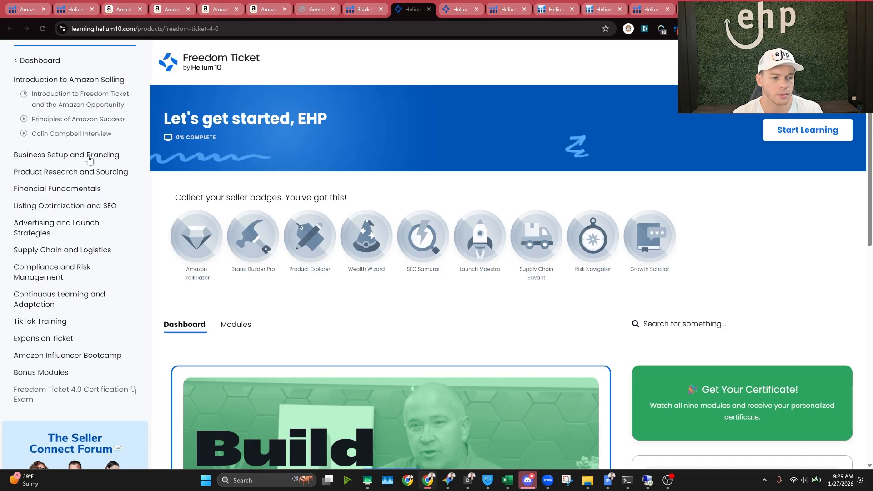
{"action": "left_click", "coordinate": [89, 156]}
{"action": "scroll", "coordinate": [86, 191], "scroll_direction": "down", "scroll_amount": 1}
{"action": "left_click", "coordinate": [80, 213]}
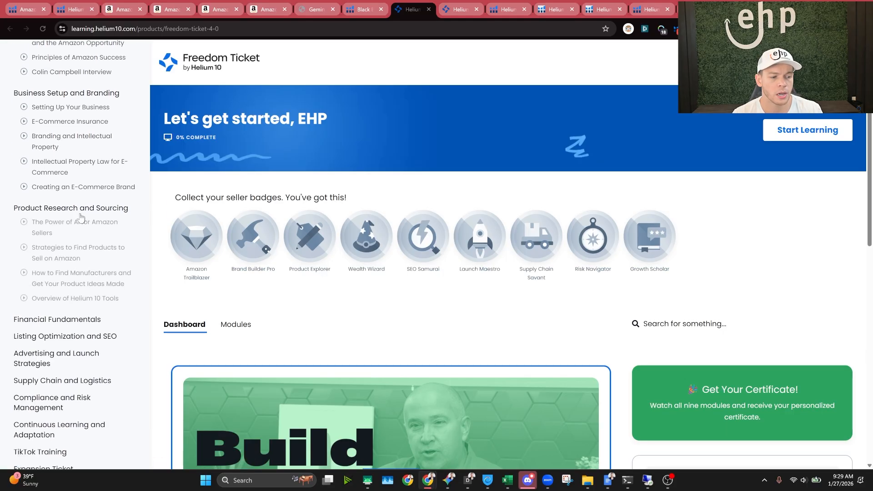
{"action": "scroll", "coordinate": [73, 214], "scroll_direction": "down", "scroll_amount": 2}
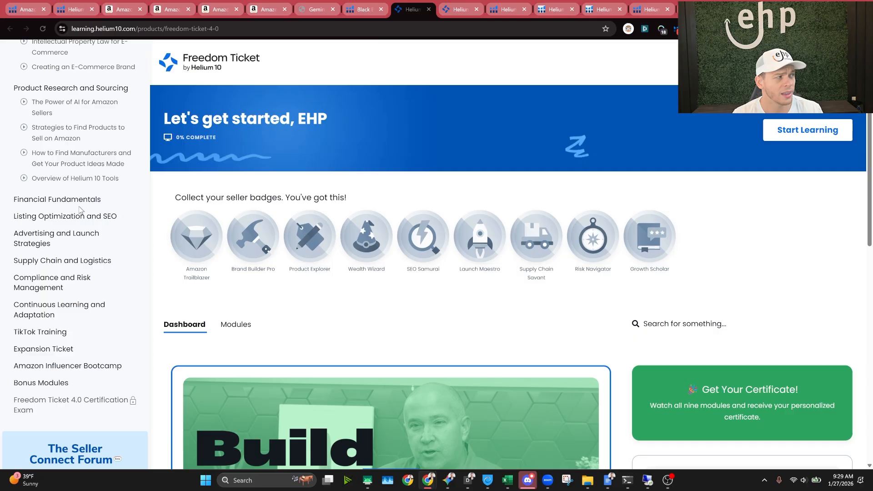
{"action": "key", "text": "ctrl+plus"}
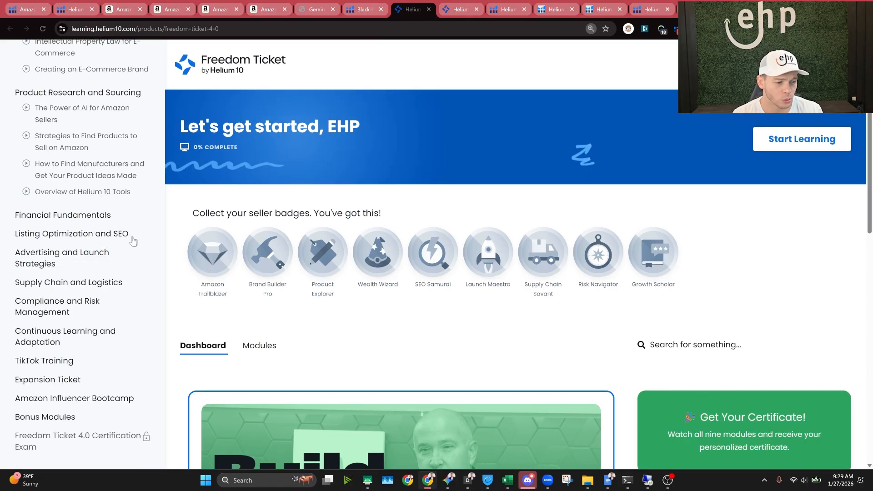
{"action": "scroll", "coordinate": [130, 240], "scroll_direction": "down", "scroll_amount": 1}
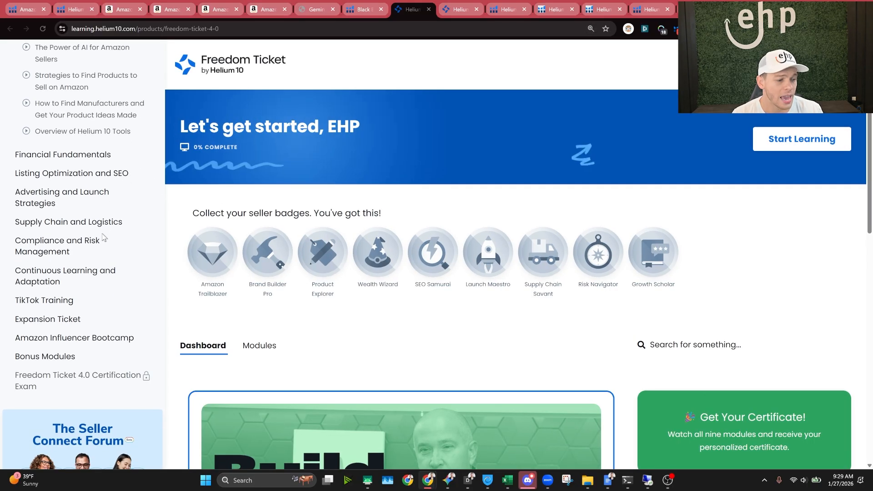
{"action": "scroll", "coordinate": [96, 301], "scroll_direction": "down", "scroll_amount": 1}
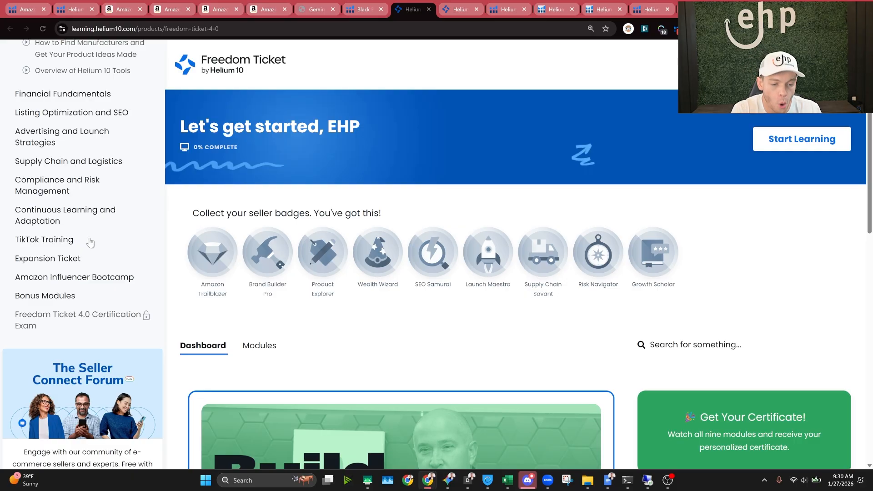
Step: Examine the Freedom Ticket dashboard, including the seller badges, the Build Your Brand intro video and the testimonials
{"action": "scroll", "coordinate": [395, 211], "scroll_direction": "down", "scroll_amount": 6}
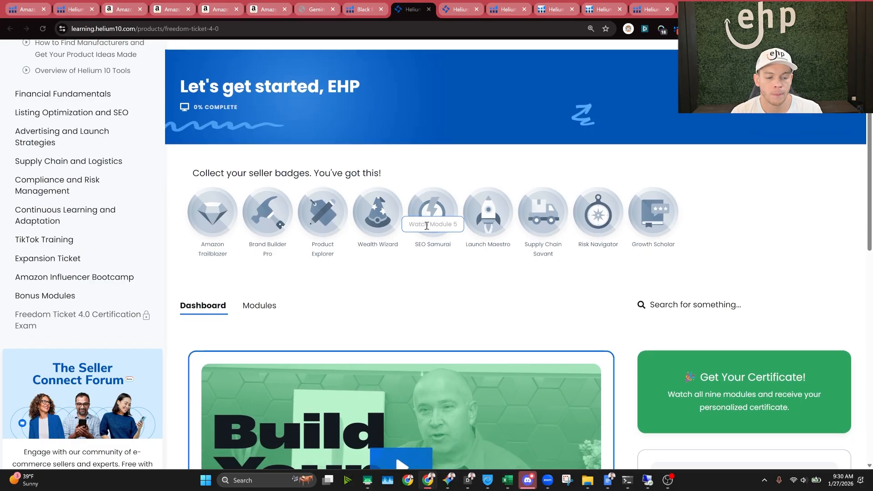
{"action": "scroll", "coordinate": [449, 295], "scroll_direction": "down", "scroll_amount": 1}
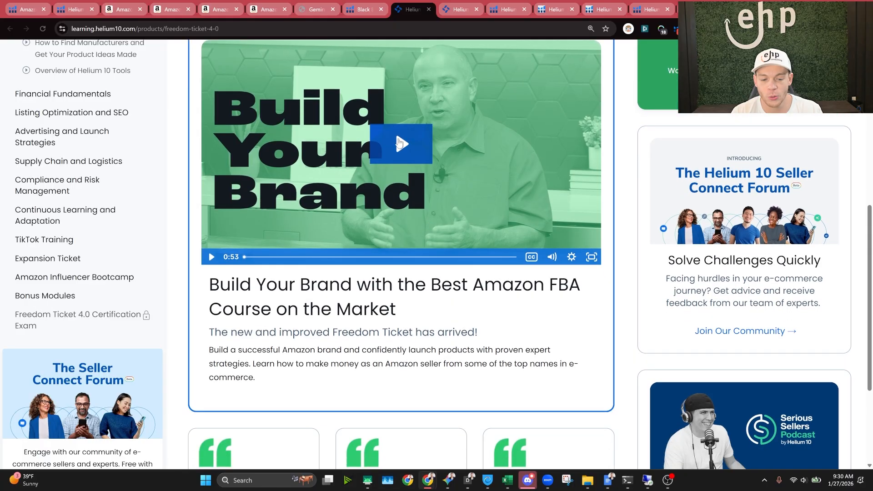
{"action": "scroll", "coordinate": [509, 195], "scroll_direction": "up", "scroll_amount": 1}
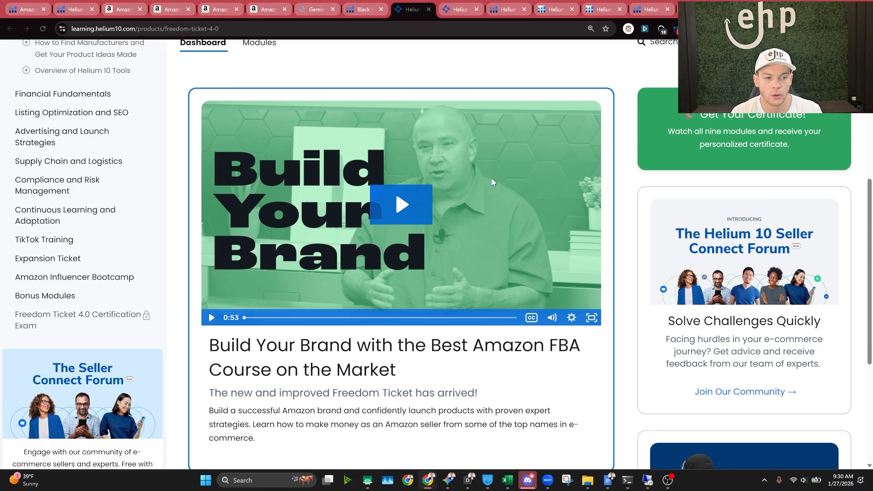
{"action": "scroll", "coordinate": [455, 177], "scroll_direction": "up", "scroll_amount": 1}
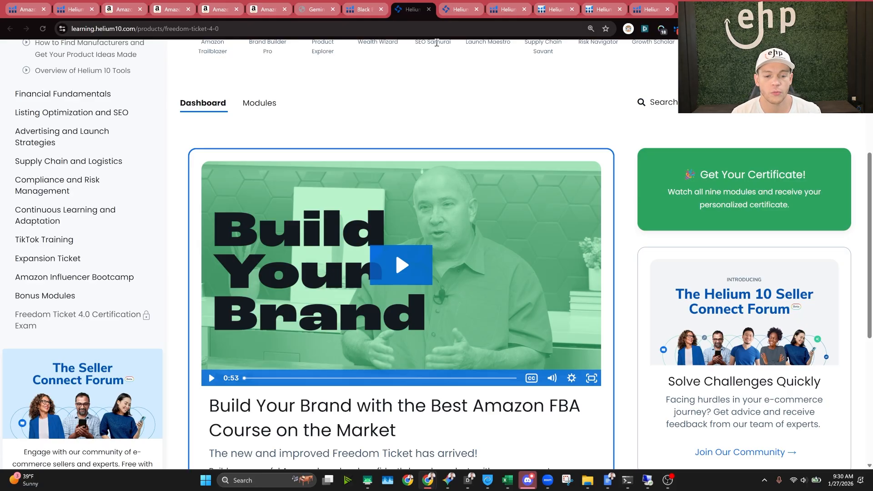
{"action": "scroll", "coordinate": [415, 130], "scroll_direction": "down", "scroll_amount": 1}
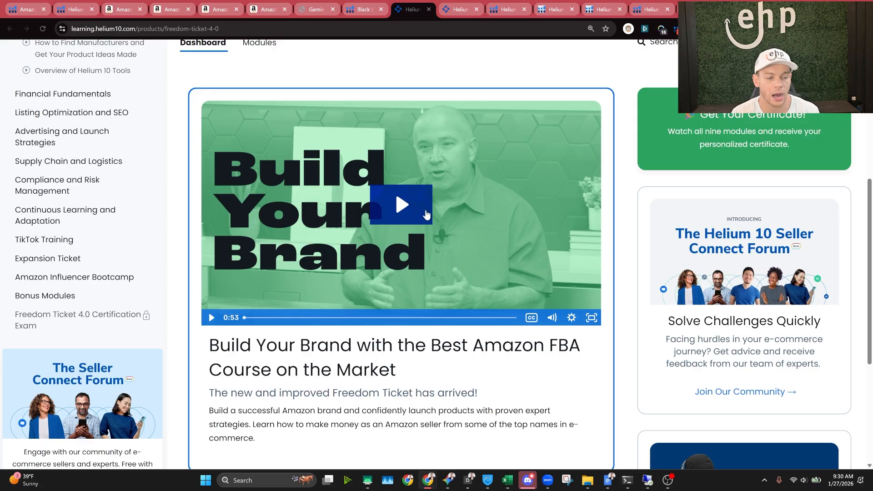
{"action": "scroll", "coordinate": [426, 215], "scroll_direction": "down", "scroll_amount": 1}
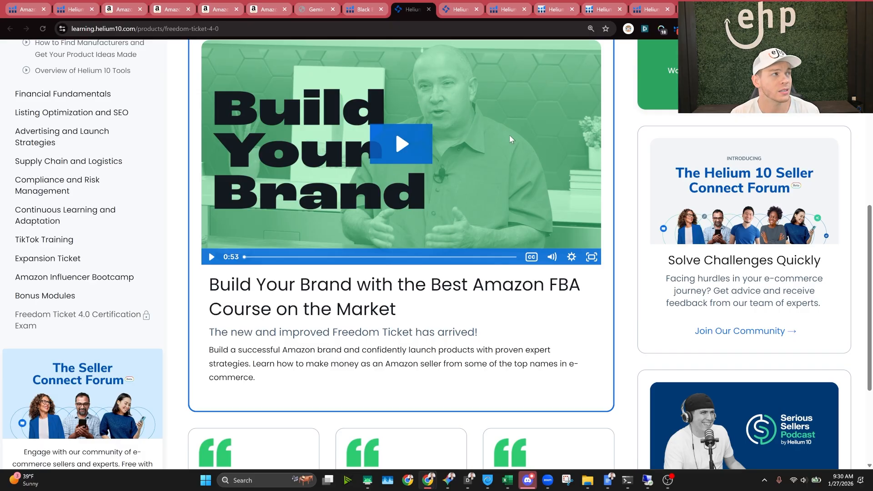
{"action": "scroll", "coordinate": [480, 127], "scroll_direction": "down", "scroll_amount": 3}
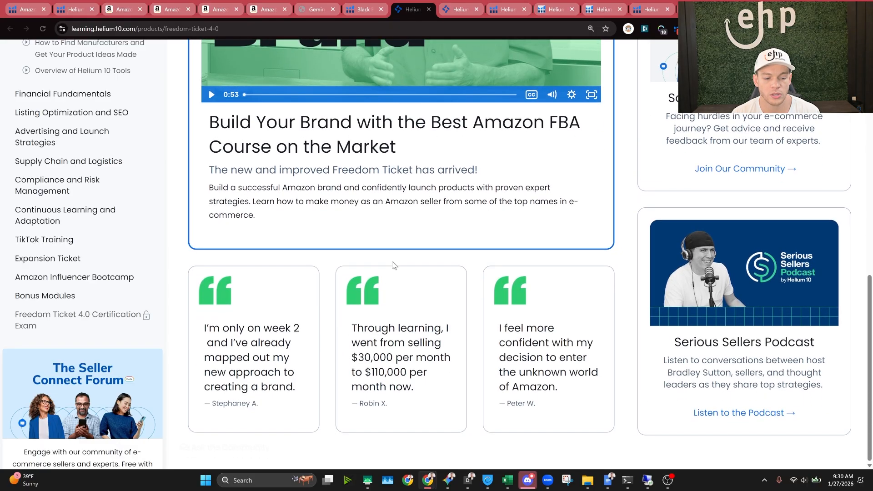
Step: Open the Principles of Amazon Success lesson in the Introduction to Amazon Selling module
{"action": "scroll", "coordinate": [394, 264], "scroll_direction": "up", "scroll_amount": 4}
{"action": "scroll", "coordinate": [89, 132], "scroll_direction": "up", "scroll_amount": 4}
{"action": "scroll", "coordinate": [89, 132], "scroll_direction": "up", "scroll_amount": 2}
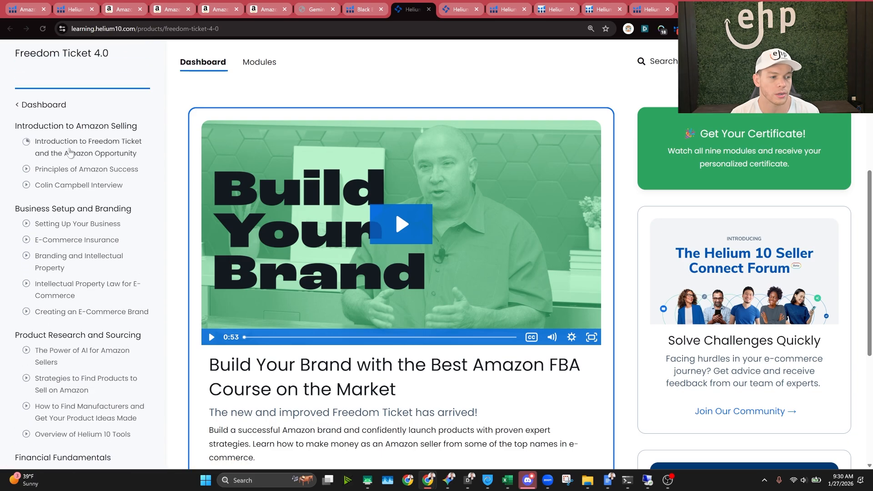
{"action": "left_click", "coordinate": [65, 172]}
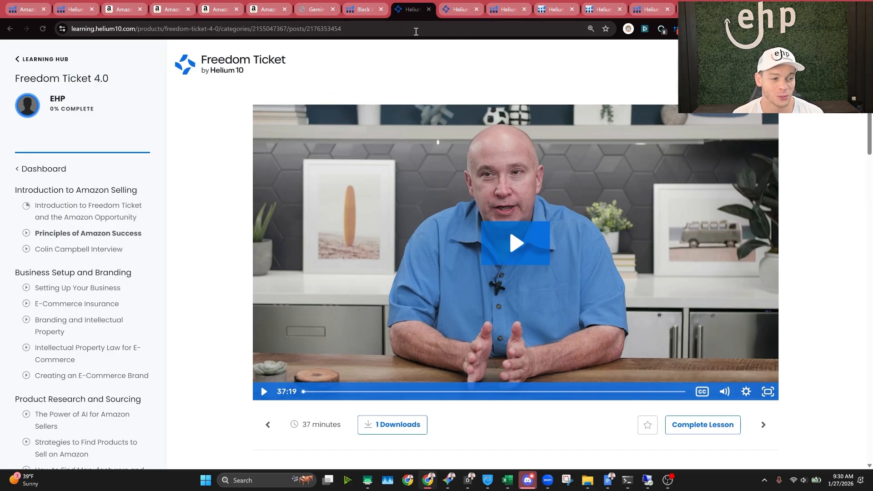
Step: Switch to the Helium 10 Learning Hub and look over the courses listed under My Courses
{"action": "left_click", "coordinate": [497, 11]}
{"action": "scroll", "coordinate": [414, 132], "scroll_direction": "down", "scroll_amount": 4}
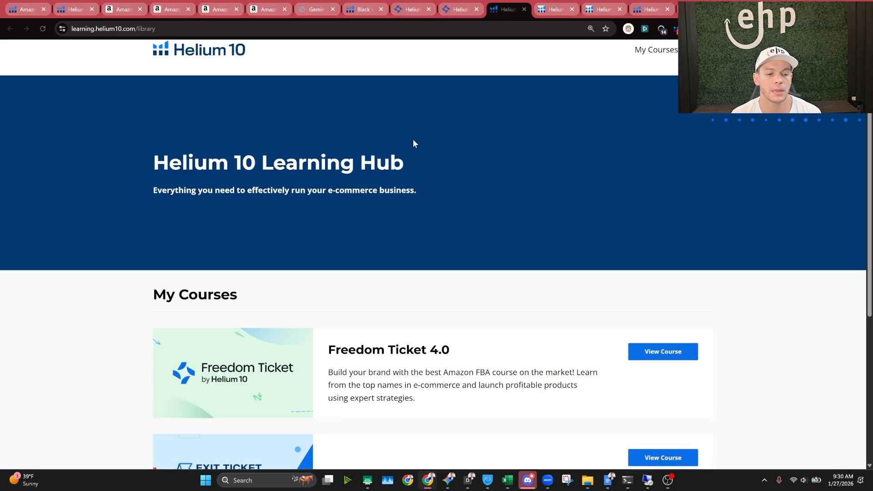
{"action": "scroll", "coordinate": [339, 201], "scroll_direction": "down", "scroll_amount": 1}
{"action": "scroll", "coordinate": [264, 136], "scroll_direction": "up", "scroll_amount": 2}
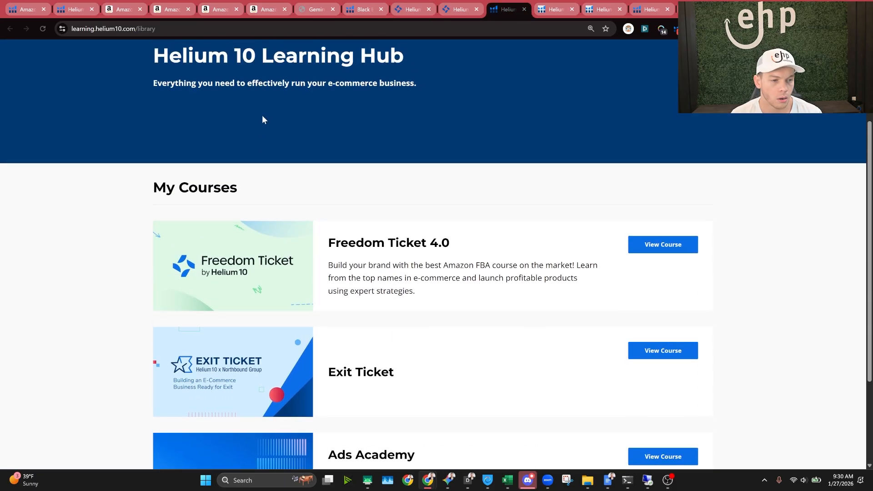
Step: Highlight the Freedom Ticket 4.0 description under My Courses and open the Exit Ticket course
{"action": "scroll", "coordinate": [259, 117], "scroll_direction": "down", "scroll_amount": 1}
{"action": "left_click_drag", "start_coordinate": [145, 131], "coordinate": [432, 245]}
{"action": "scroll", "coordinate": [425, 238], "scroll_direction": "down", "scroll_amount": 2}
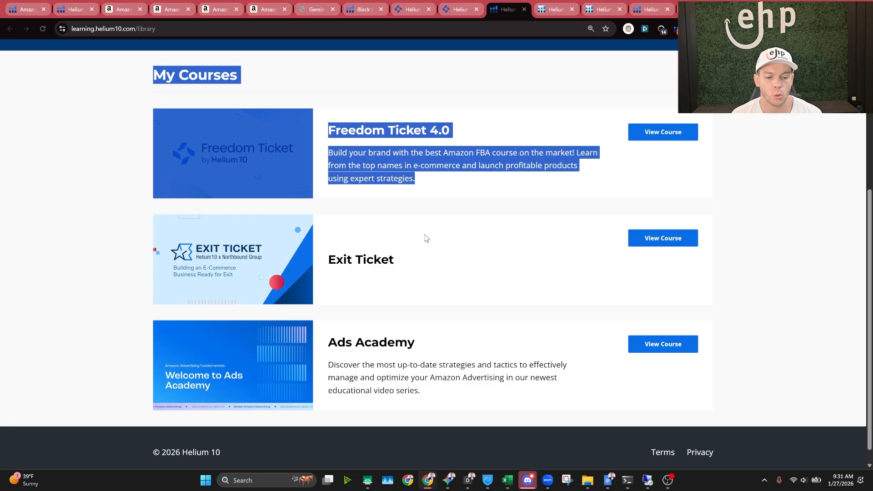
{"action": "left_click", "coordinate": [357, 249]}
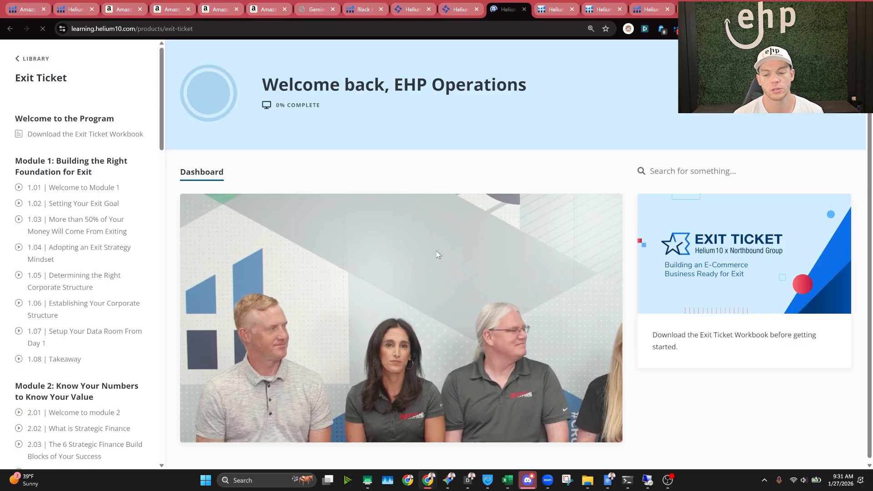
Step: Review the Exit Ticket course outline from Module 1 through Module 5
{"action": "scroll", "coordinate": [70, 202], "scroll_direction": "down", "scroll_amount": 1}
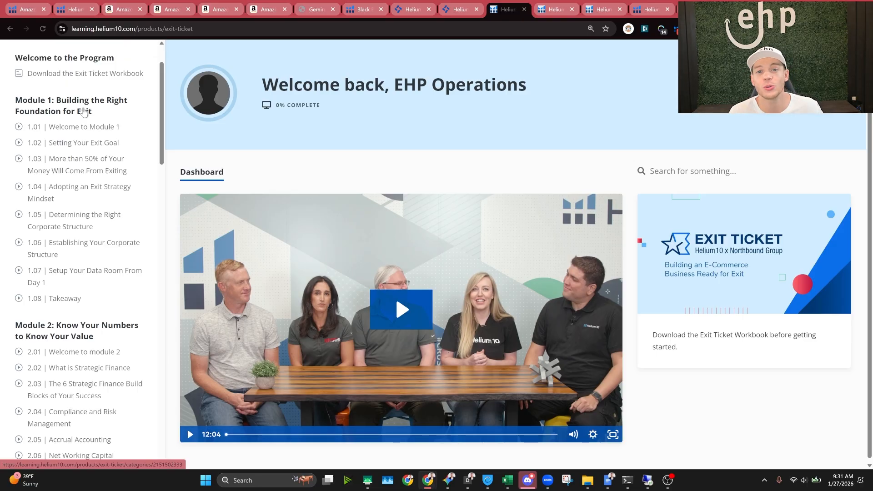
{"action": "scroll", "coordinate": [598, 145], "scroll_direction": "down", "scroll_amount": 1}
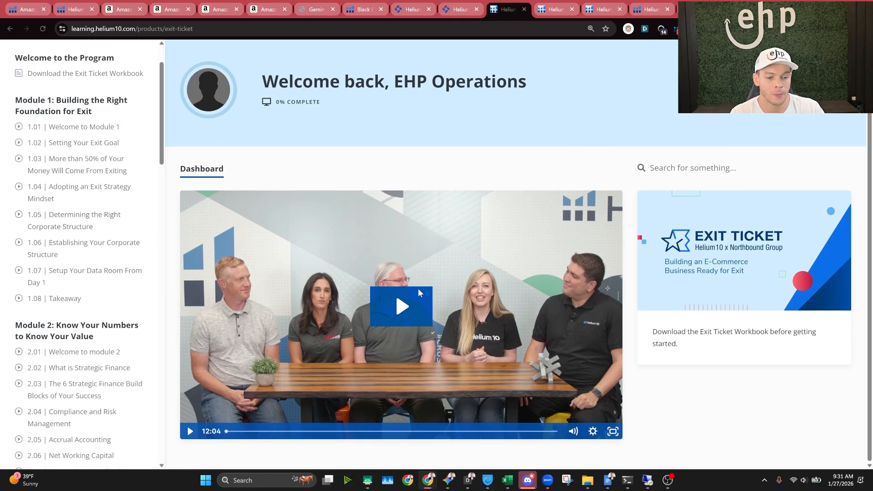
{"action": "scroll", "coordinate": [98, 275], "scroll_direction": "down", "scroll_amount": 1}
{"action": "scroll", "coordinate": [116, 310], "scroll_direction": "down", "scroll_amount": 3}
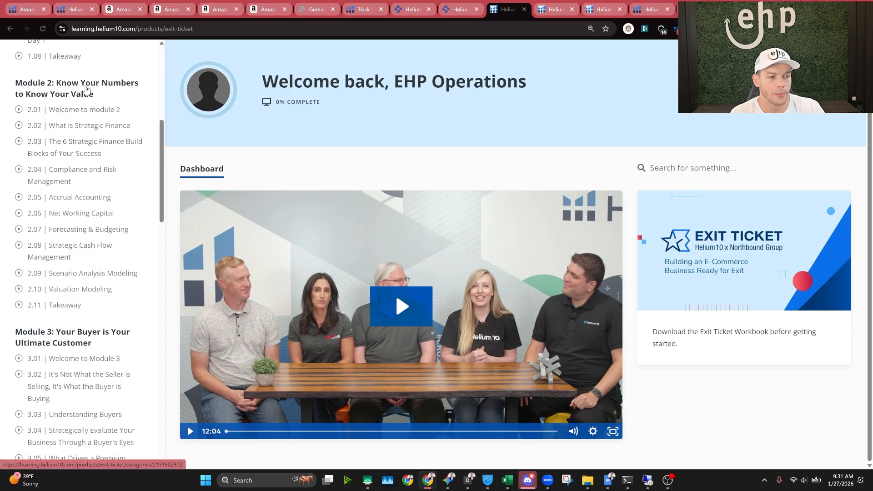
{"action": "scroll", "coordinate": [117, 220], "scroll_direction": "down", "scroll_amount": 2}
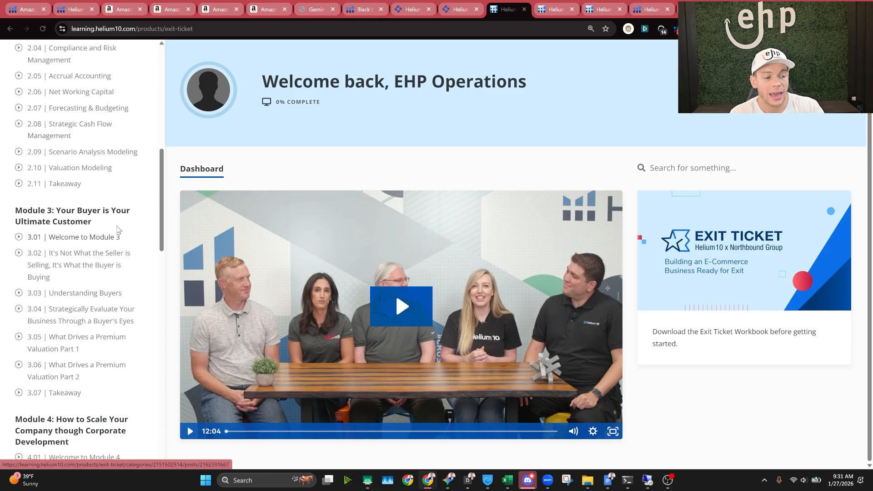
{"action": "scroll", "coordinate": [119, 232], "scroll_direction": "down", "scroll_amount": 3}
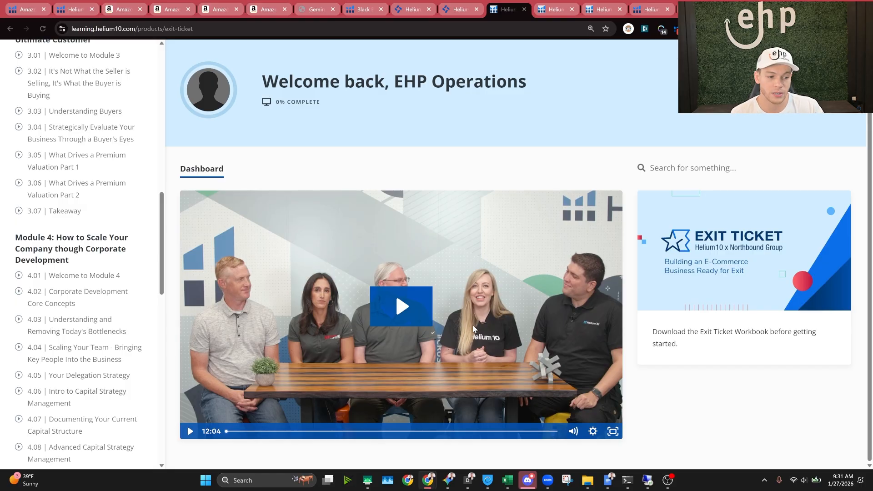
{"action": "scroll", "coordinate": [155, 295], "scroll_direction": "down", "scroll_amount": 4}
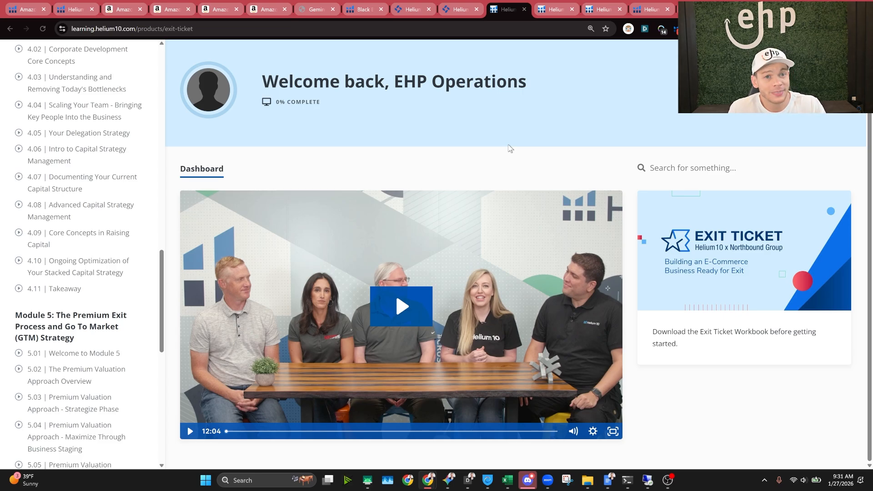
Step: Switch to the Ads Academy course, highlight its title and open the Why Amazon Advertising Matters lesson
{"action": "key", "text": "ctrl+Tab"}
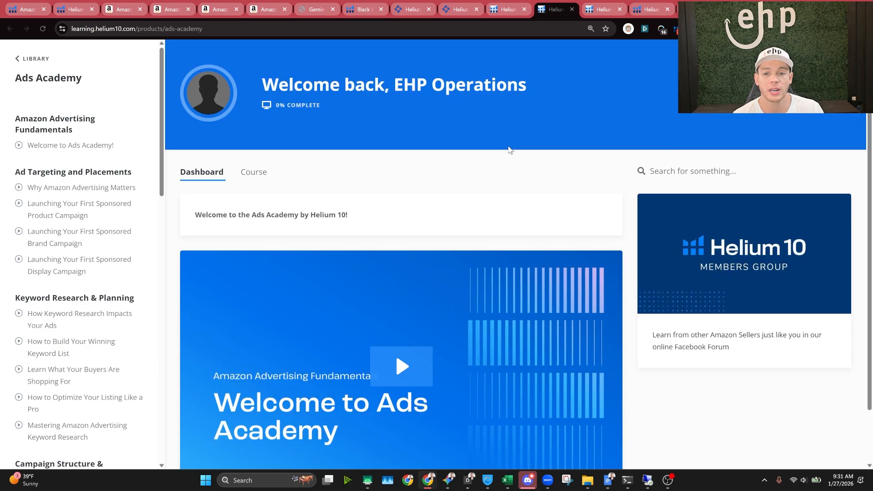
{"action": "triple_click", "coordinate": [50, 80]}
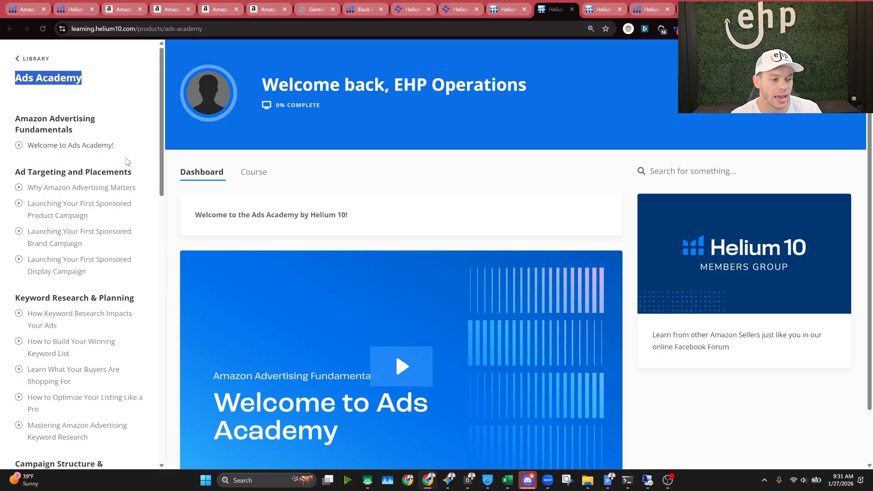
{"action": "left_click", "coordinate": [100, 189]}
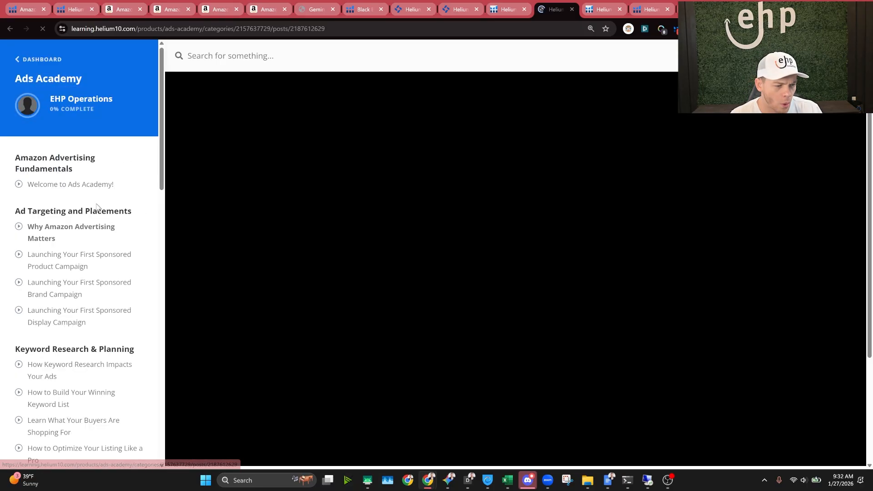
Step: Examine the Ads Academy outline from Keyword Research & Planning down to the Outsourced to Optimized episodes
{"action": "scroll", "coordinate": [100, 241], "scroll_direction": "down", "scroll_amount": 5}
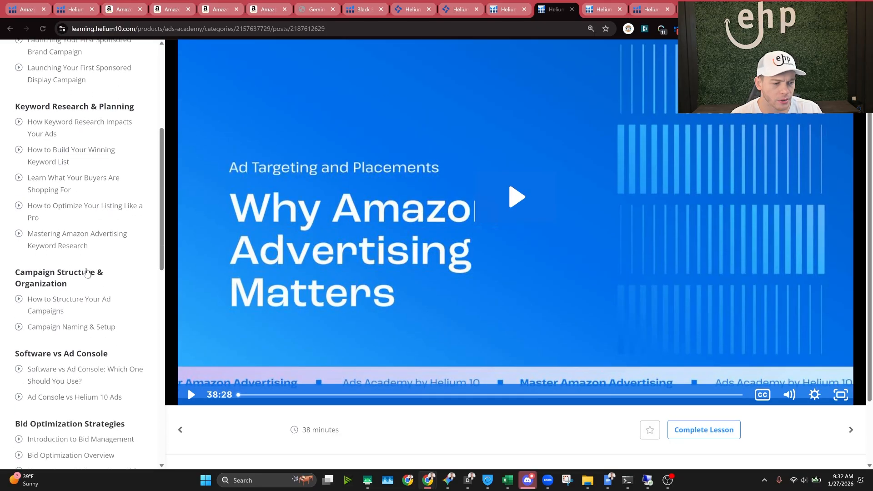
{"action": "scroll", "coordinate": [91, 150], "scroll_direction": "down", "scroll_amount": 3}
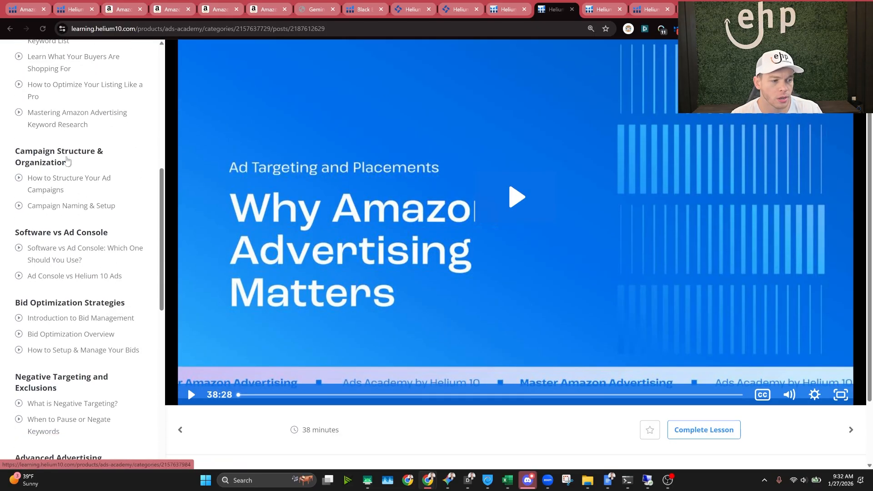
{"action": "scroll", "coordinate": [84, 161], "scroll_direction": "down", "scroll_amount": 2}
{"action": "scroll", "coordinate": [97, 120], "scroll_direction": "down", "scroll_amount": 1}
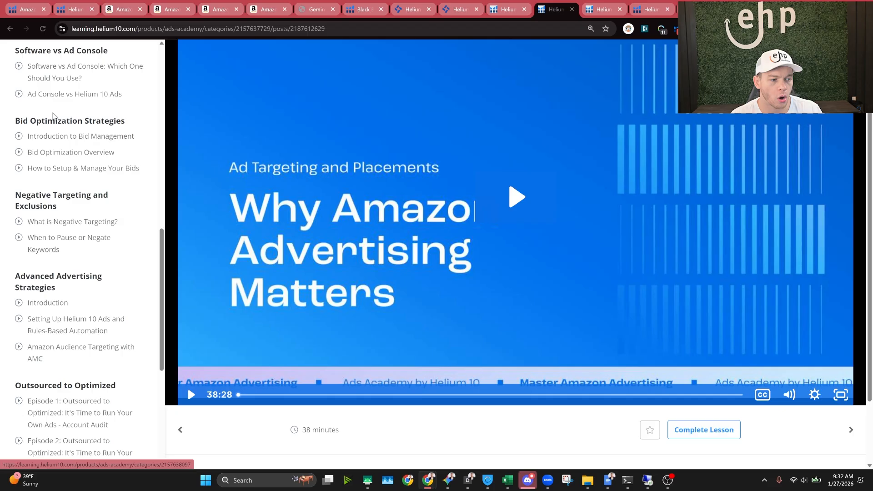
{"action": "scroll", "coordinate": [23, 136], "scroll_direction": "down", "scroll_amount": 1}
{"action": "scroll", "coordinate": [133, 140], "scroll_direction": "down", "scroll_amount": 1}
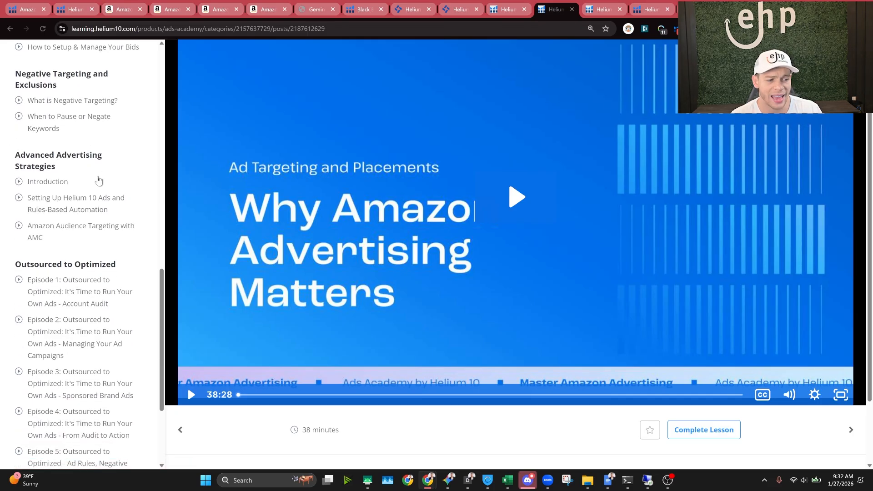
{"action": "left_click", "coordinate": [98, 184]}
{"action": "scroll", "coordinate": [111, 248], "scroll_direction": "down", "scroll_amount": 3}
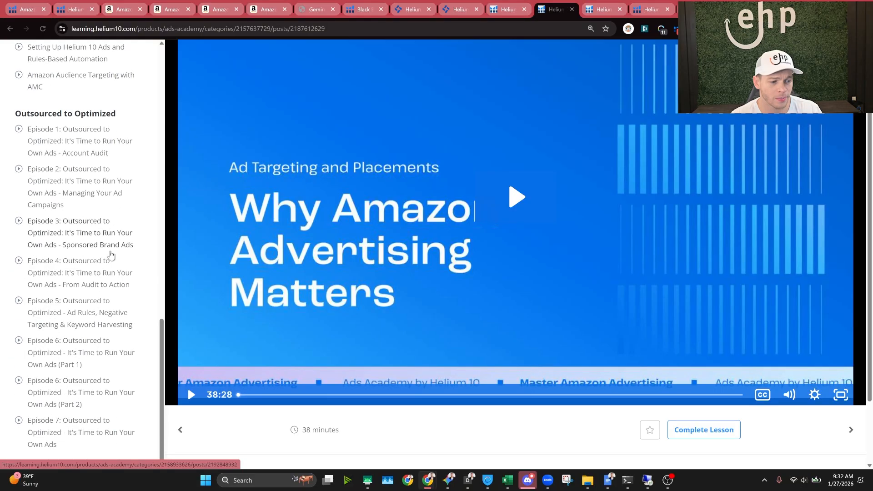
Step: Switch to the Helium 10 Help Center and look over its promoted articles, training categories and knowledge base
{"action": "left_click", "coordinate": [602, 9]}
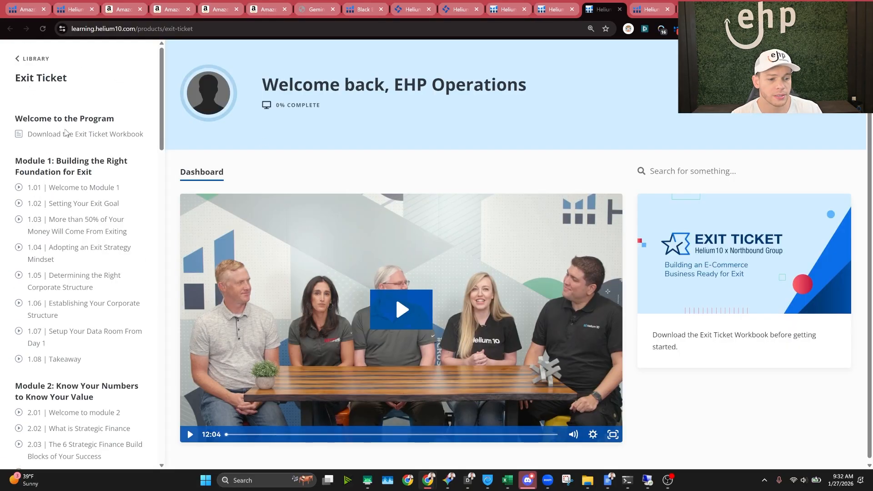
{"action": "left_click", "coordinate": [649, 9]}
{"action": "scroll", "coordinate": [423, 150], "scroll_direction": "down", "scroll_amount": 5}
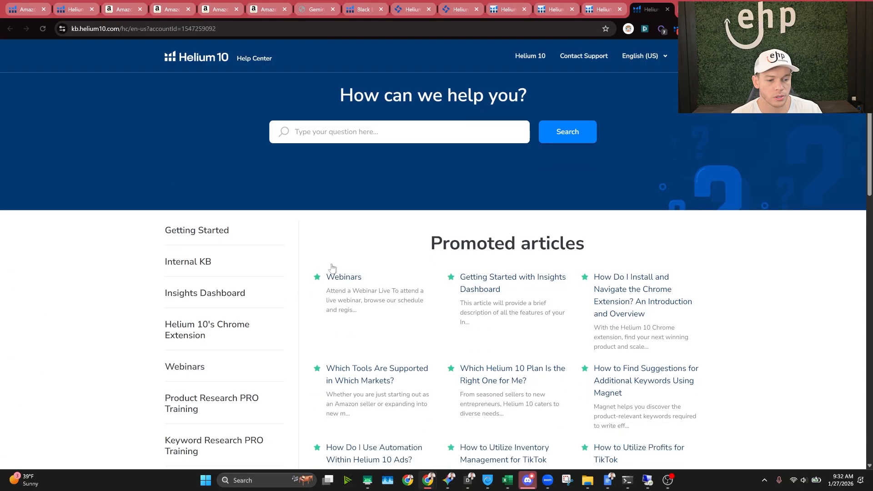
{"action": "scroll", "coordinate": [501, 151], "scroll_direction": "down", "scroll_amount": 1}
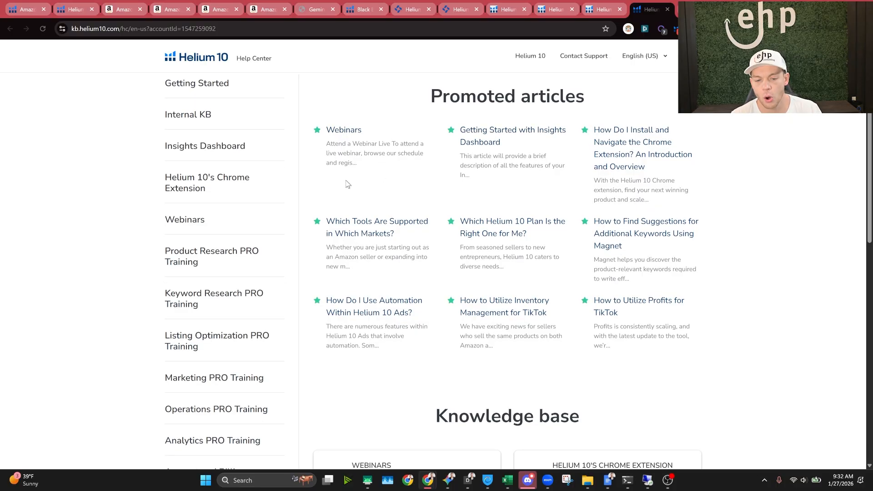
{"action": "scroll", "coordinate": [435, 208], "scroll_direction": "down", "scroll_amount": 7}
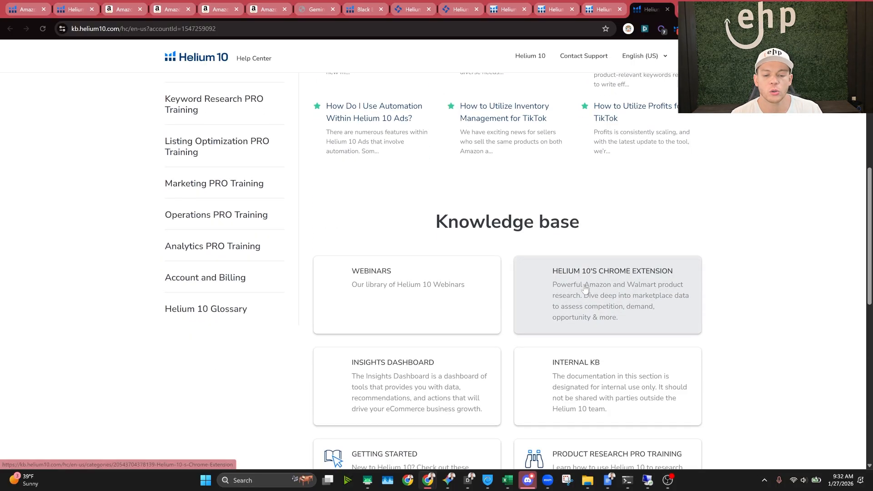
{"action": "scroll", "coordinate": [501, 298], "scroll_direction": "up", "scroll_amount": 13}
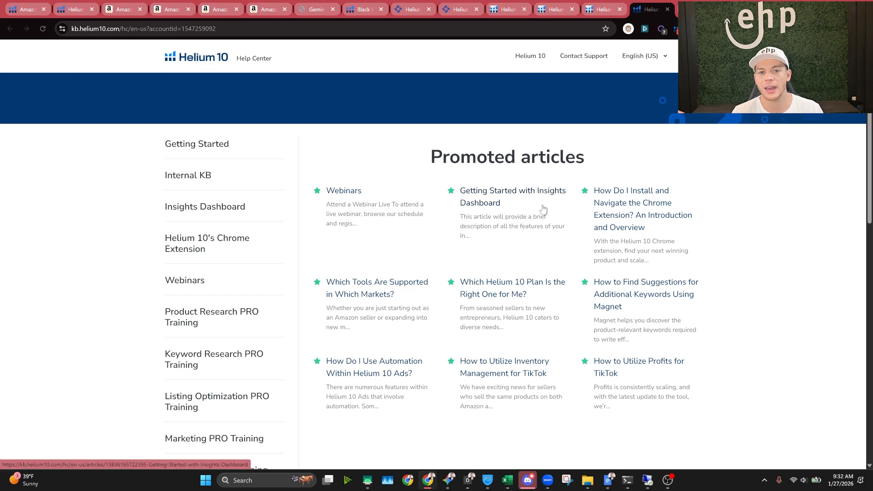
Step: Return to the Exit Ticket course and look through its outline down to Module 6 and Final Thoughts
{"action": "left_click", "coordinate": [604, 9]}
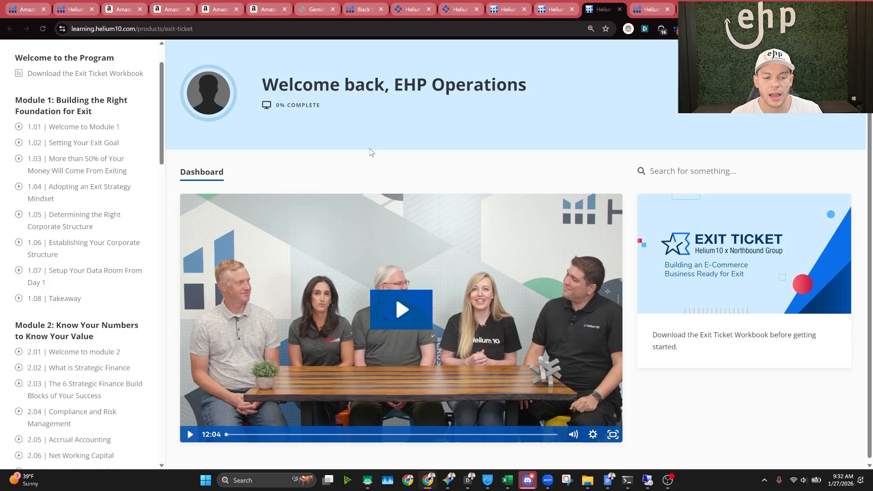
{"action": "scroll", "coordinate": [111, 324], "scroll_direction": "down", "scroll_amount": 8}
{"action": "scroll", "coordinate": [111, 325], "scroll_direction": "down", "scroll_amount": 12}
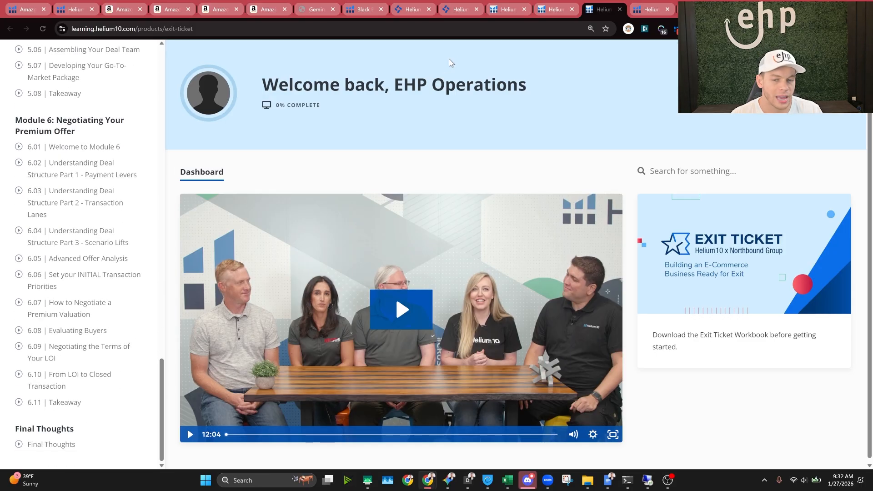
Step: Switch to the Freedom Ticket TikTok Training page and highlight "a Helium 10 account!" in the Seller Connect Forum blurb
{"action": "left_click", "coordinate": [451, 8]}
{"action": "scroll", "coordinate": [156, 350], "scroll_direction": "down", "scroll_amount": 3}
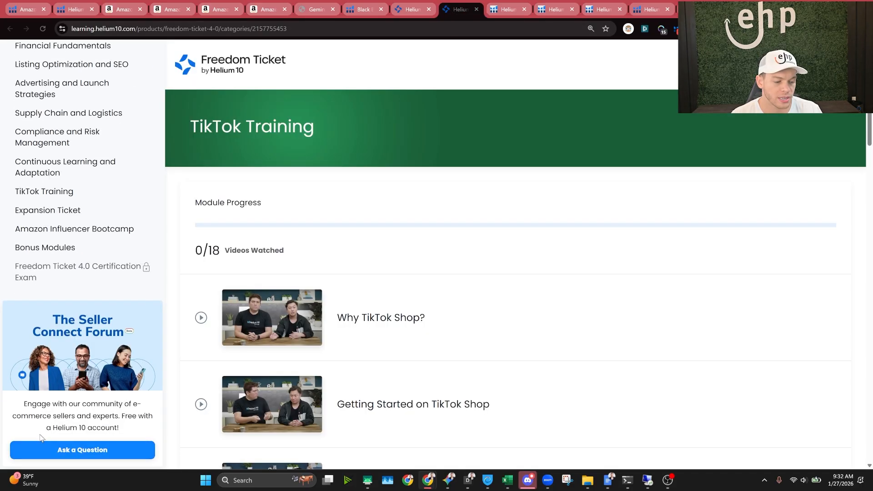
{"action": "left_click_drag", "start_coordinate": [46, 430], "coordinate": [88, 445]}
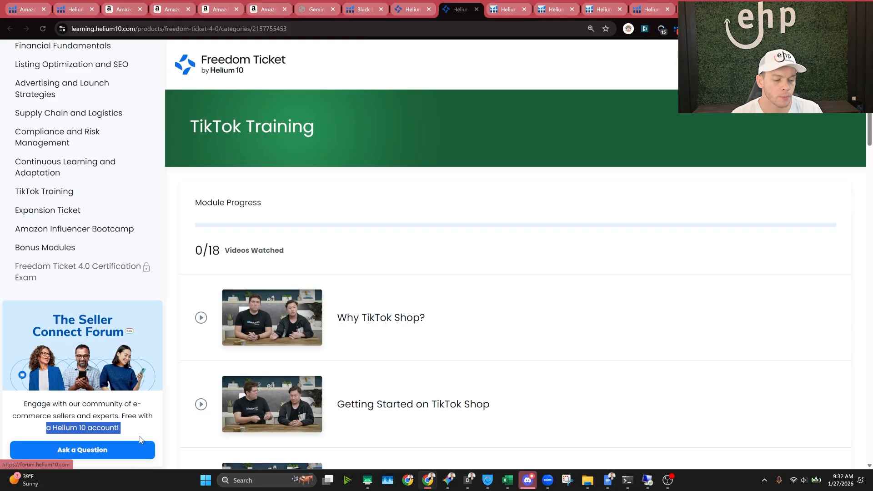
{"action": "key", "text": "ctrl"}
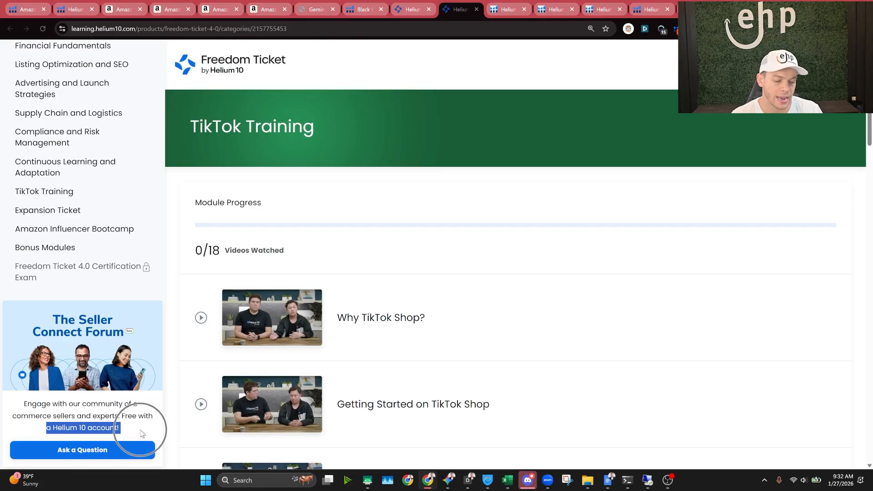
Step: Switch to the Helium 10 Academy page, highlight its headline, look over the introduction and open the sign-up form
{"action": "left_click", "coordinate": [647, 8]}
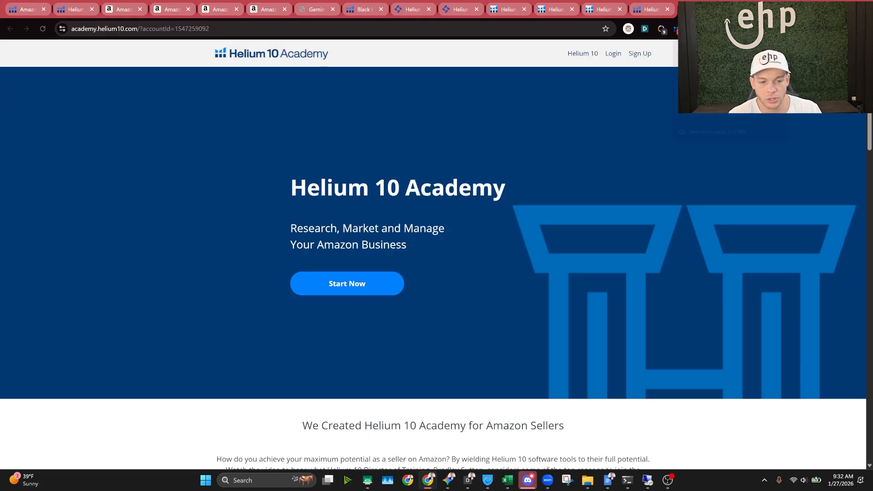
{"action": "left_click_drag", "start_coordinate": [283, 179], "coordinate": [467, 219]}
{"action": "left_click", "coordinate": [471, 236]}
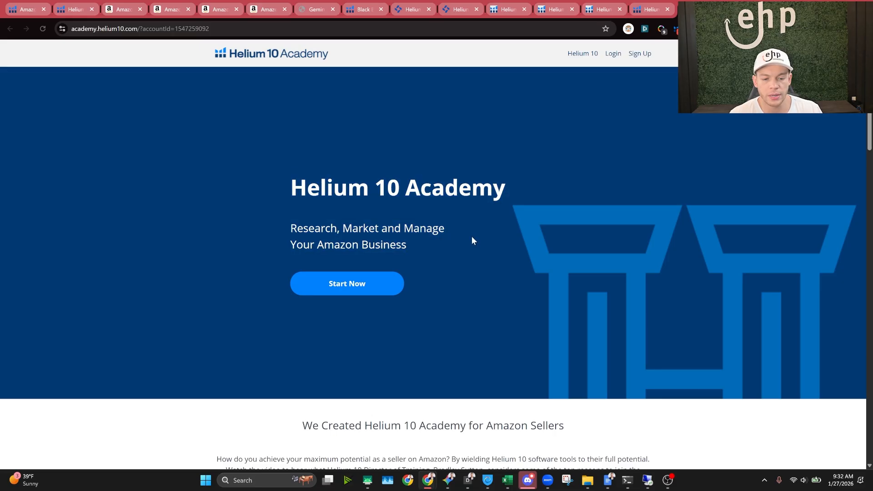
{"action": "scroll", "coordinate": [471, 237], "scroll_direction": "down", "scroll_amount": 7}
{"action": "scroll", "coordinate": [453, 264], "scroll_direction": "up", "scroll_amount": 7}
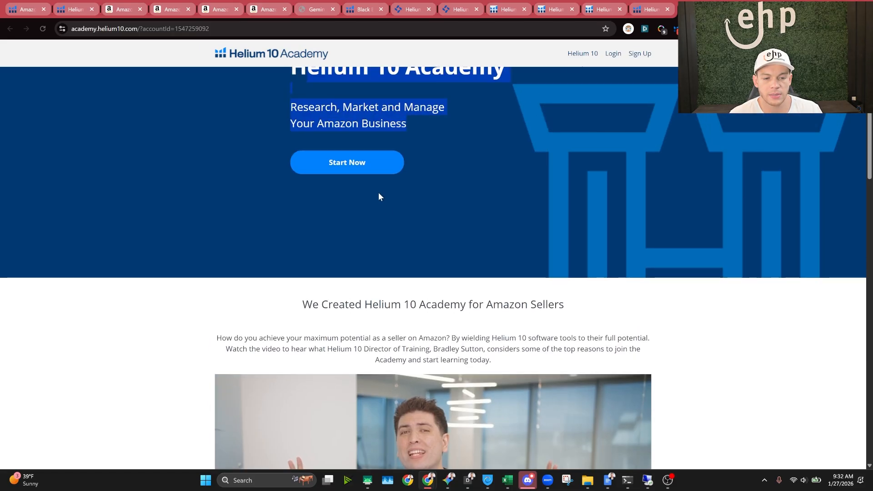
{"action": "left_click", "coordinate": [366, 167]}
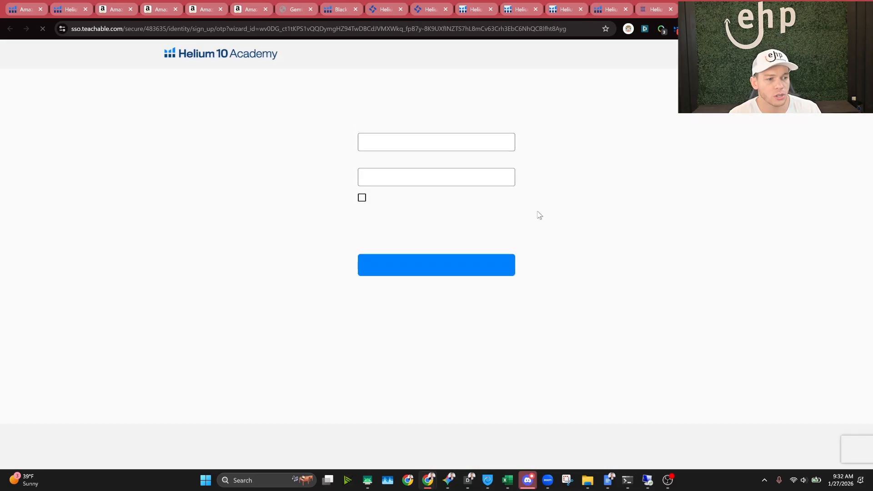
Step: Return to the Freedom Ticket TikTok Training module and look through its list of video lessons
{"action": "left_click", "coordinate": [516, 10]}
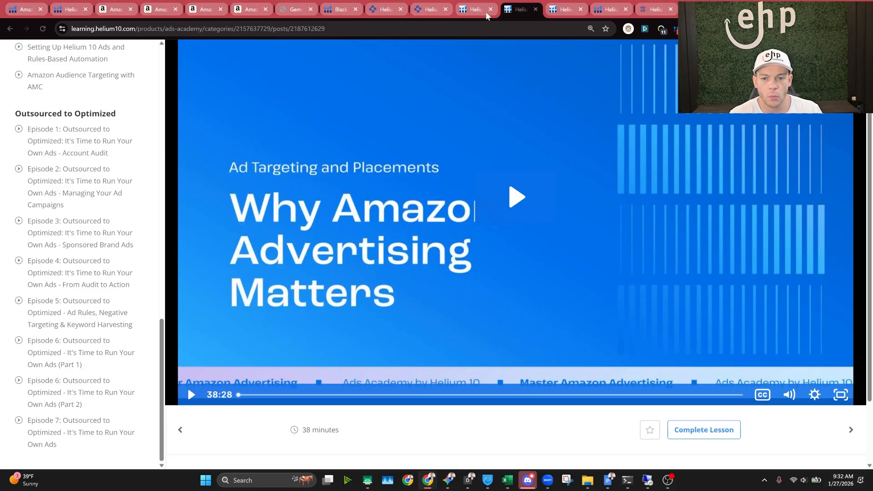
{"action": "left_click", "coordinate": [469, 11]}
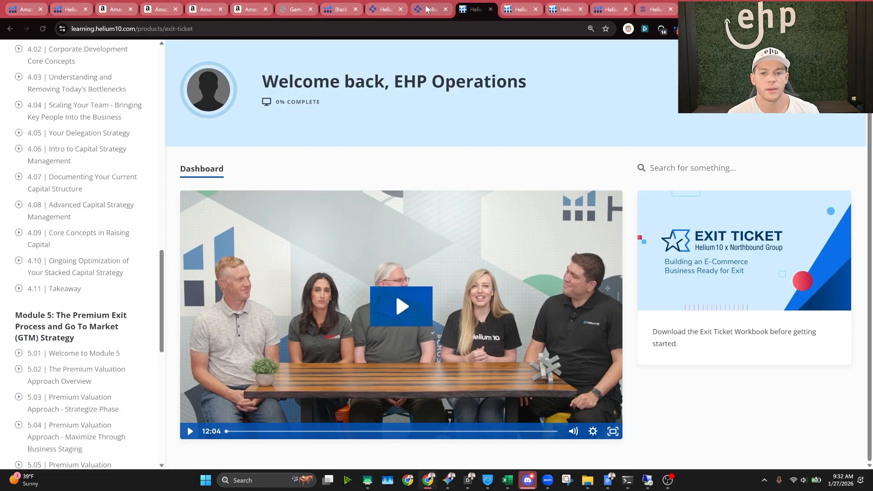
{"action": "left_click", "coordinate": [384, 11]}
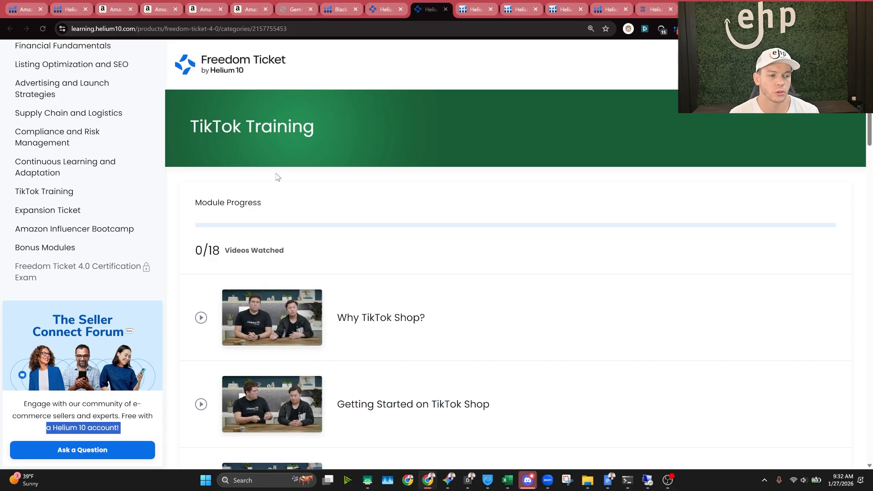
{"action": "scroll", "coordinate": [420, 267], "scroll_direction": "down", "scroll_amount": 2}
{"action": "scroll", "coordinate": [428, 275], "scroll_direction": "down", "scroll_amount": 8}
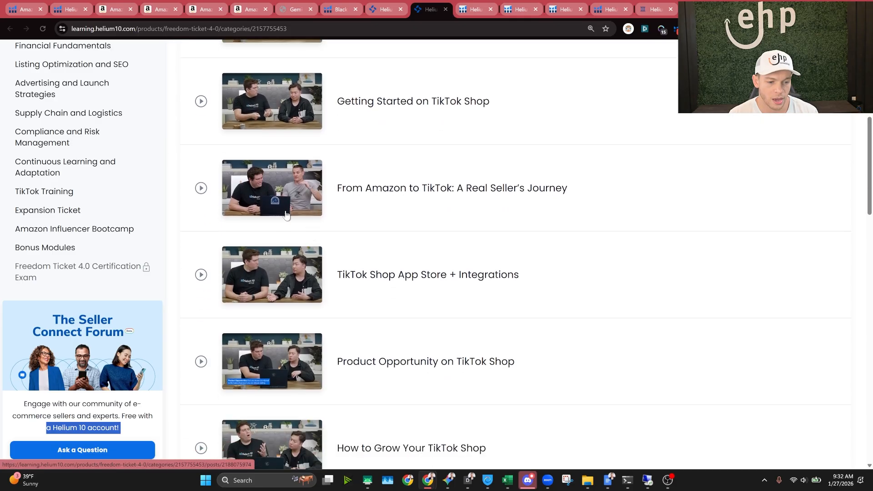
{"action": "scroll", "coordinate": [314, 249], "scroll_direction": "down", "scroll_amount": 13}
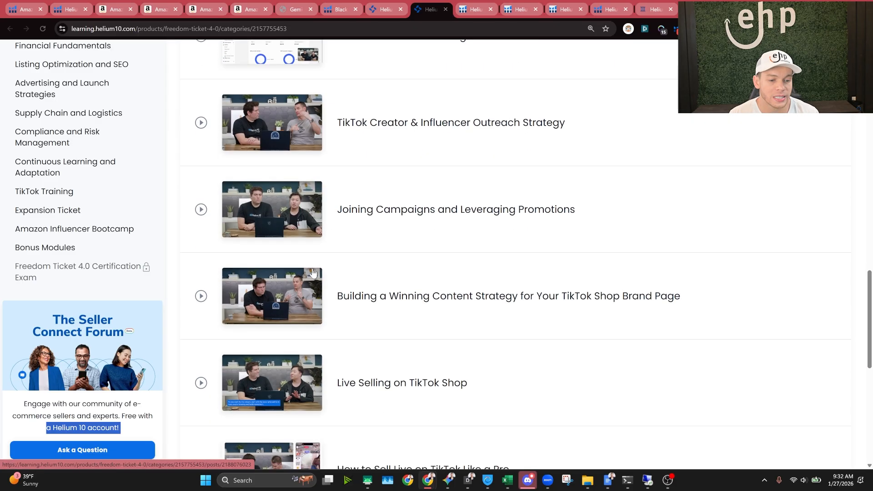
Step: Return to the start of the TikTok Training video list and highlight "4.0" in the Freedom Ticket course title
{"action": "scroll", "coordinate": [397, 322], "scroll_direction": "up", "scroll_amount": 20}
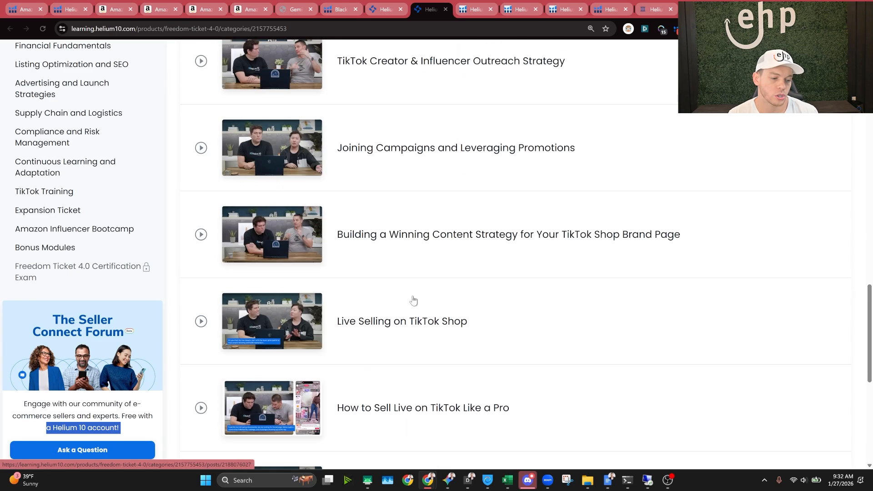
{"action": "scroll", "coordinate": [109, 244], "scroll_direction": "up", "scroll_amount": 4}
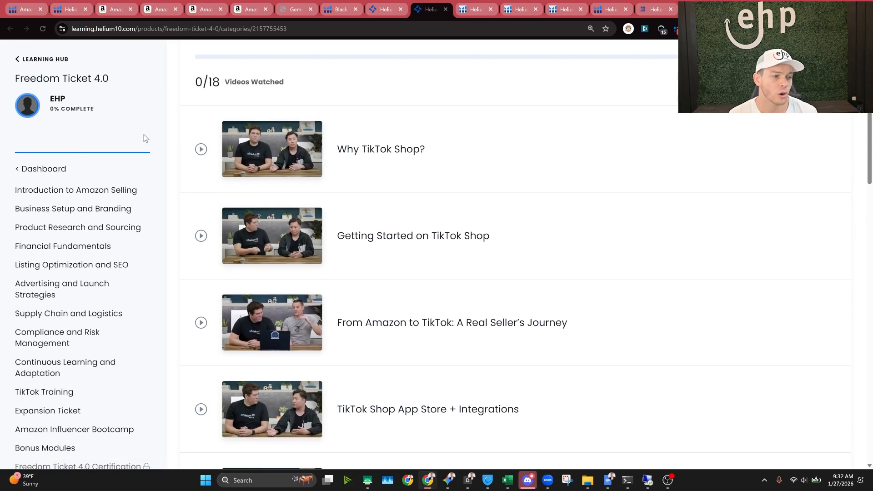
{"action": "triple_click", "coordinate": [108, 79]}
{"action": "double_click", "coordinate": [102, 79]}
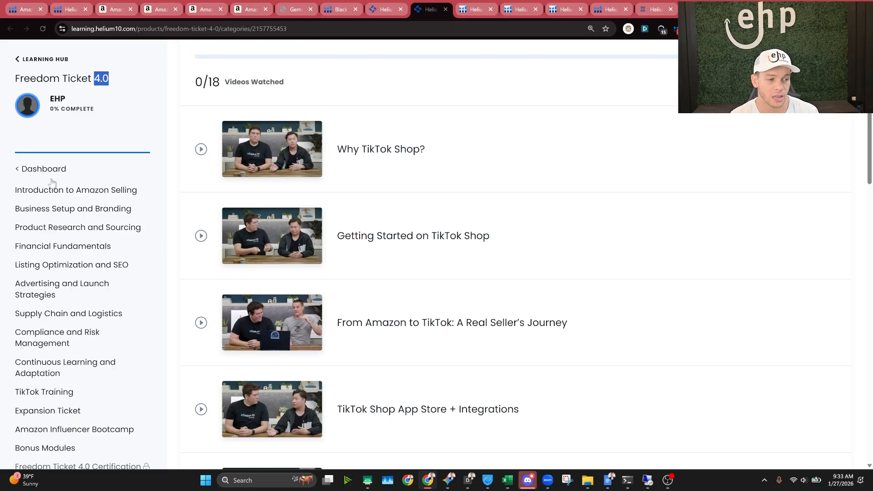
Step: Switch to the Black Box results page and look over the lists of available Helium 10 courses and product tools
{"action": "left_click", "coordinate": [337, 14]}
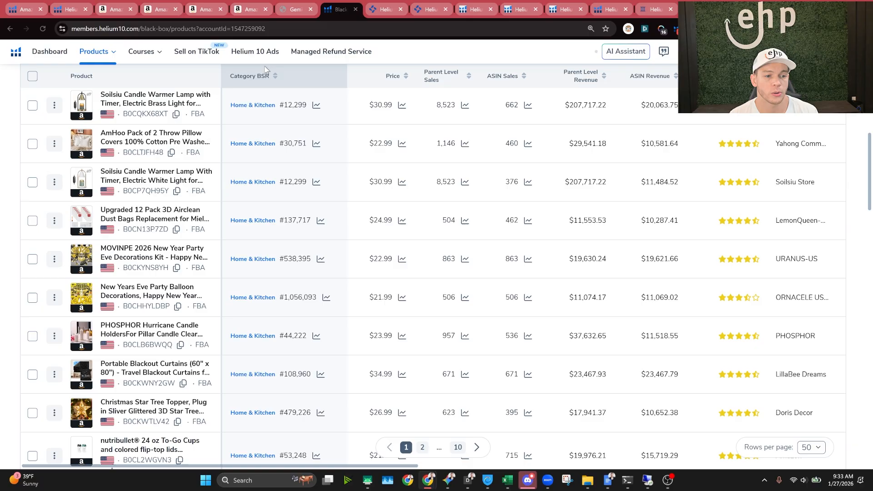
{"action": "left_click", "coordinate": [150, 55]}
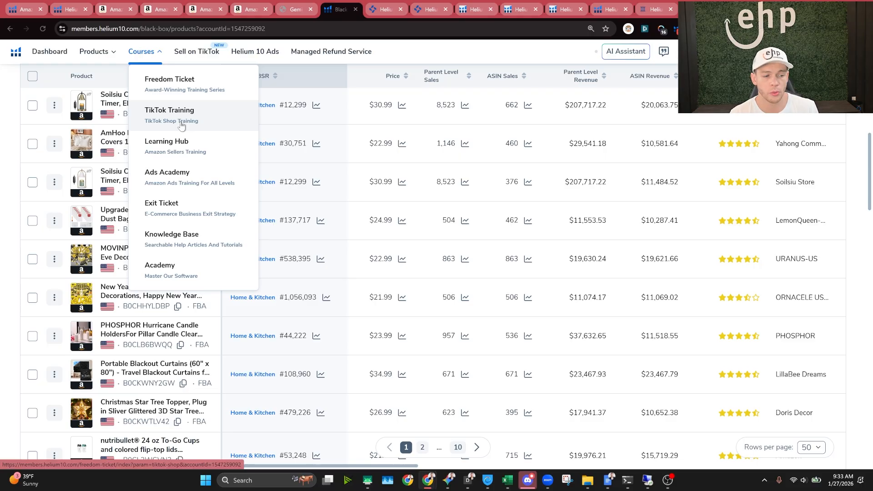
{"action": "left_click", "coordinate": [94, 51]}
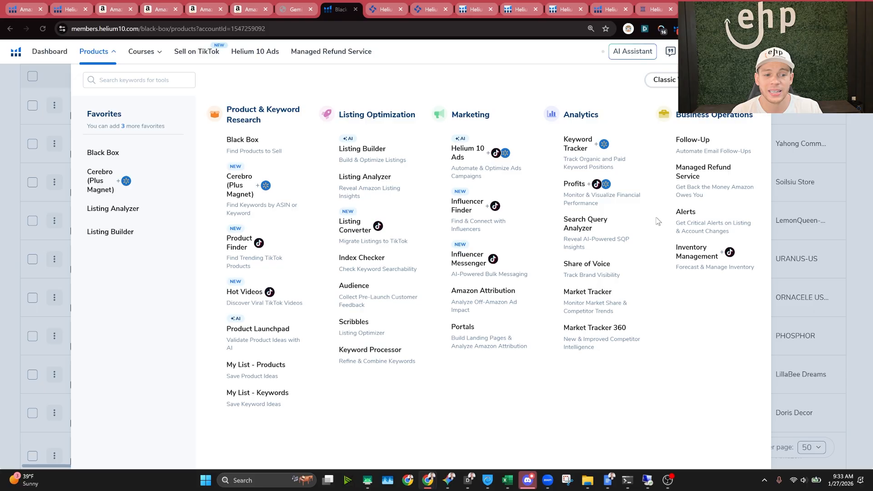
{"action": "mouse_move", "coordinate": [157, 57]}
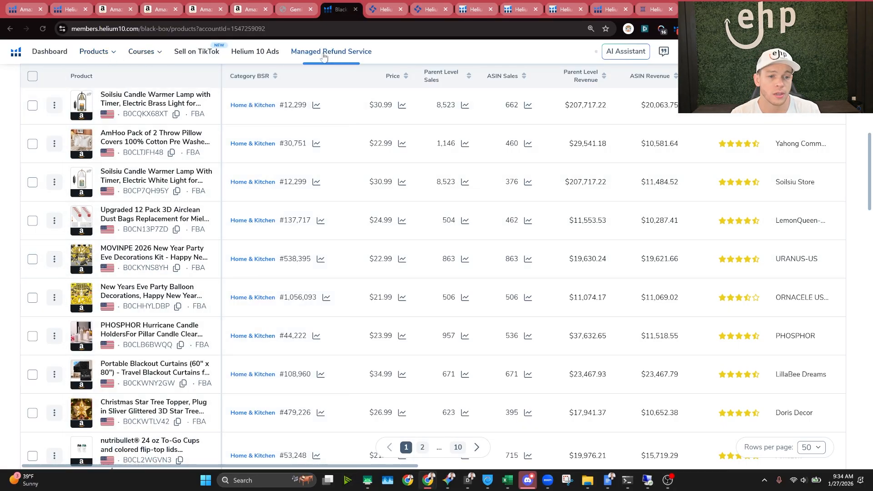
Step: Switch to the Freedom Ticket lesson page and load the EHP Consulting website, ehpconsultinggroup.com, in its place
{"action": "left_click", "coordinate": [384, 10]}
{"action": "left_click", "coordinate": [399, 25]}
{"action": "type", "text": "e"}
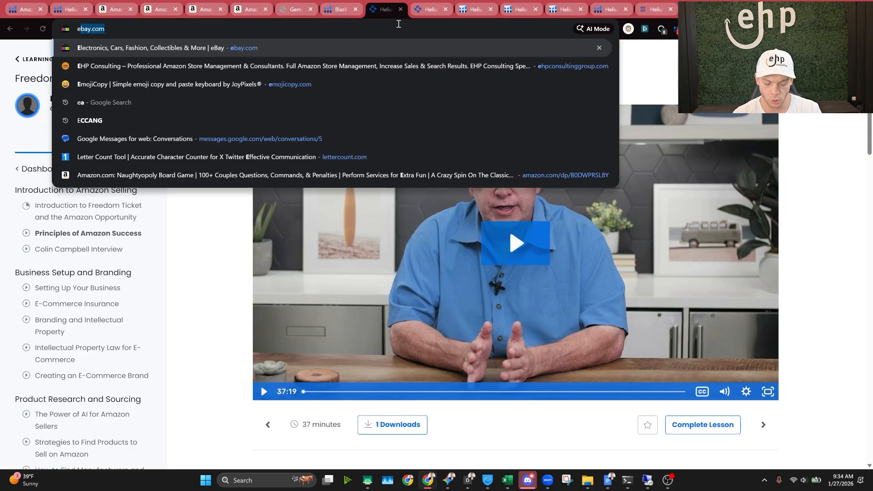
{"action": "left_click", "coordinate": [436, 66]}
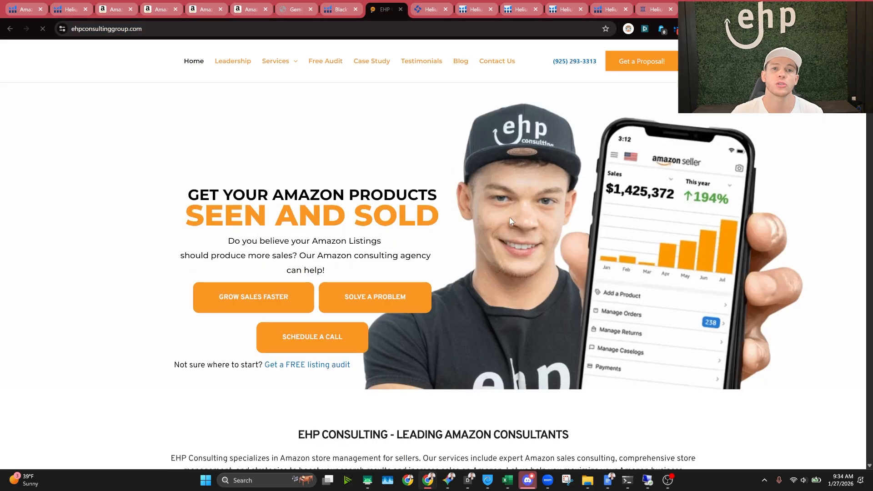